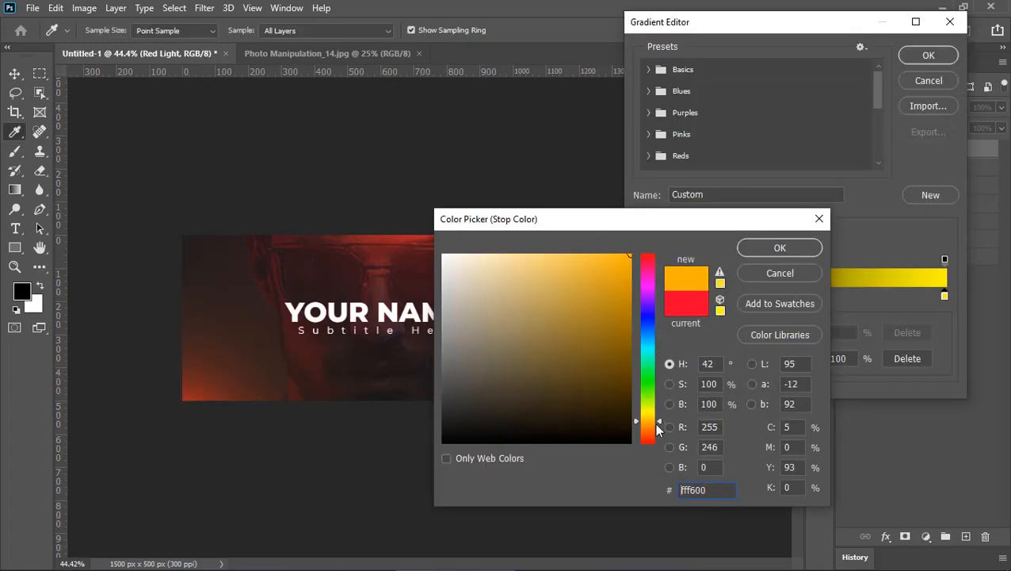
- Change the hue of the end colour stop in the Red Light layer's gradient
left_click_drag(654, 422, 646, 372)
left_click(779, 247)
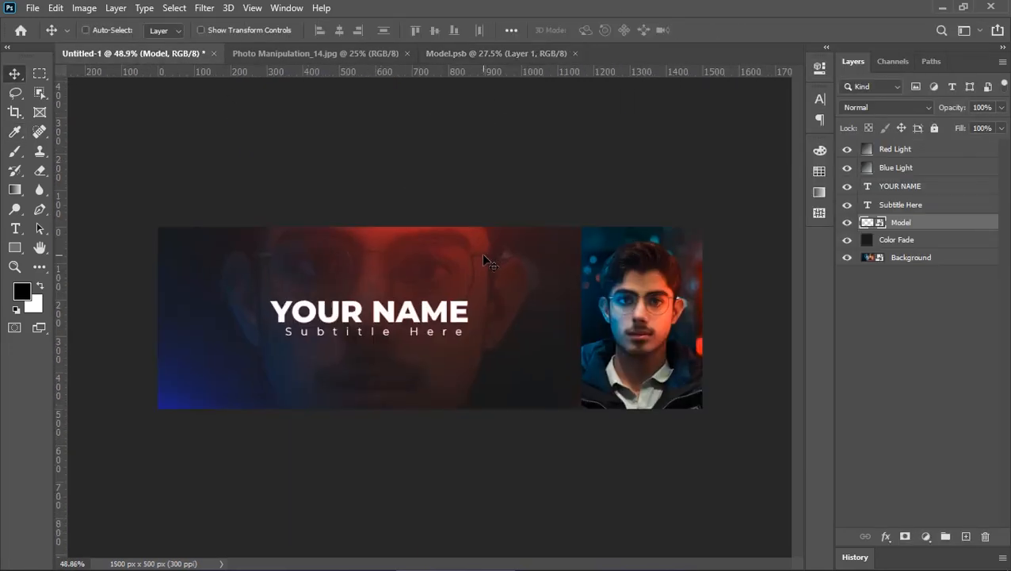
key("ctrl+plus")
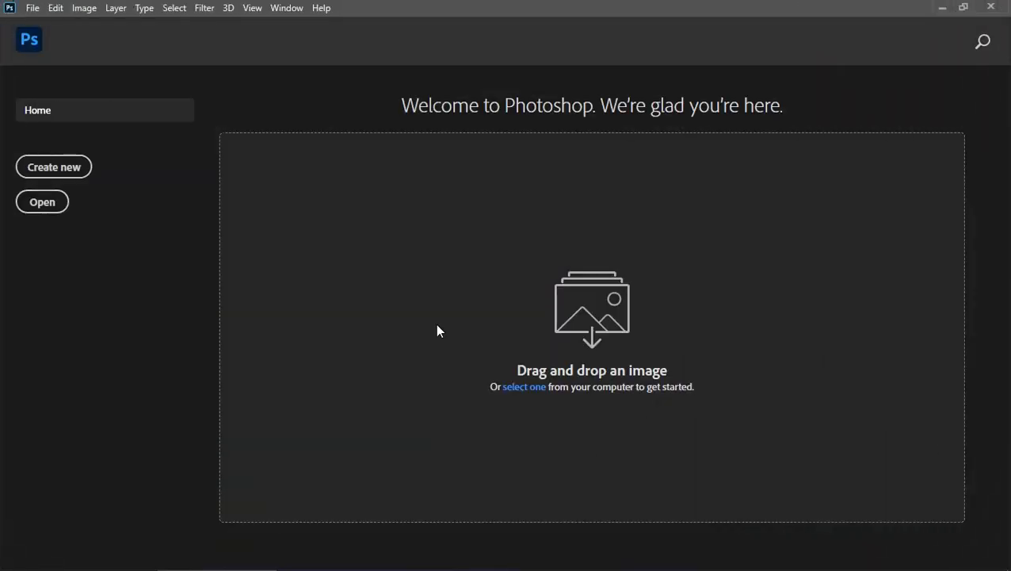
- Create a new 1500 x 500 pixel document at 300 pixels/inch in RGB Color with a white background
left_click(78, 168)
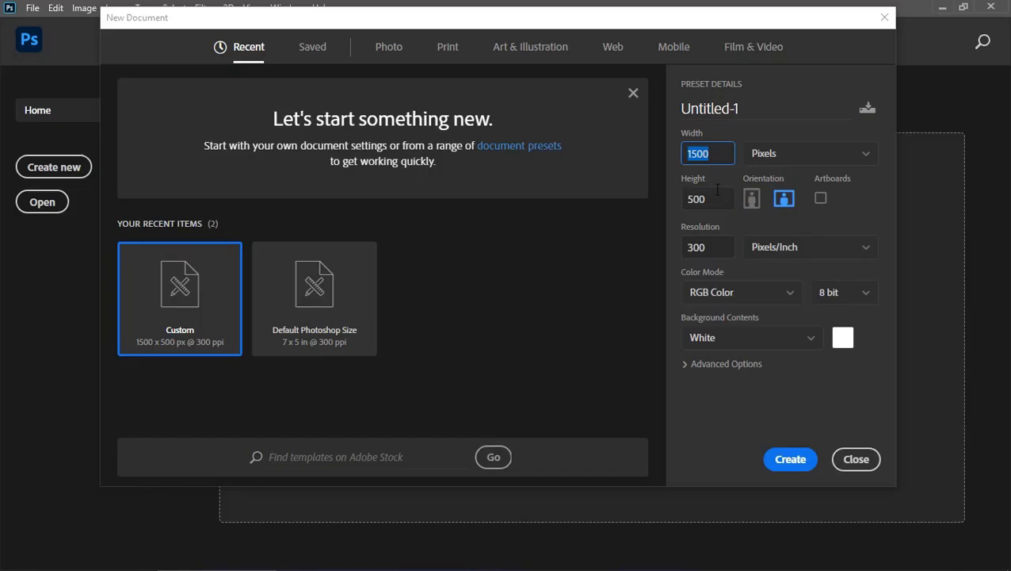
left_click(716, 197)
left_click(715, 248)
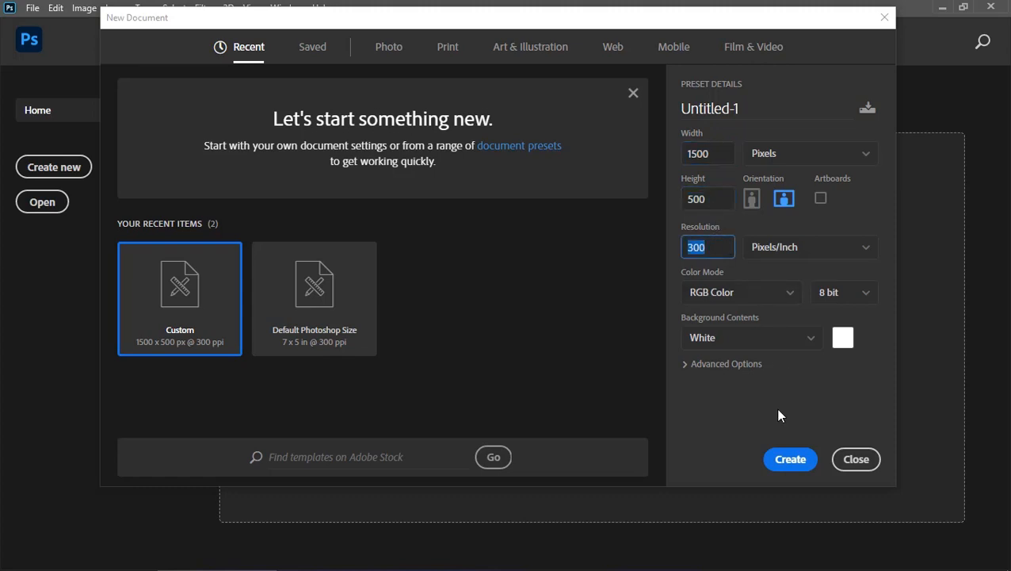
left_click(789, 459)
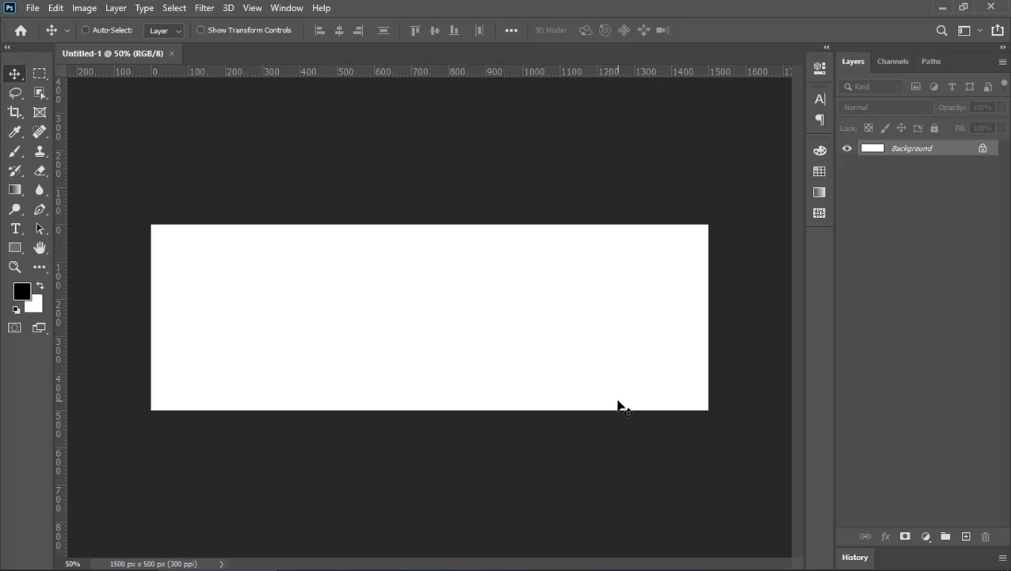
- Place the Model image from the Assets folder at the canvas's right edge and delete the white Background layer
key("alt+Tab")
key("Tab")
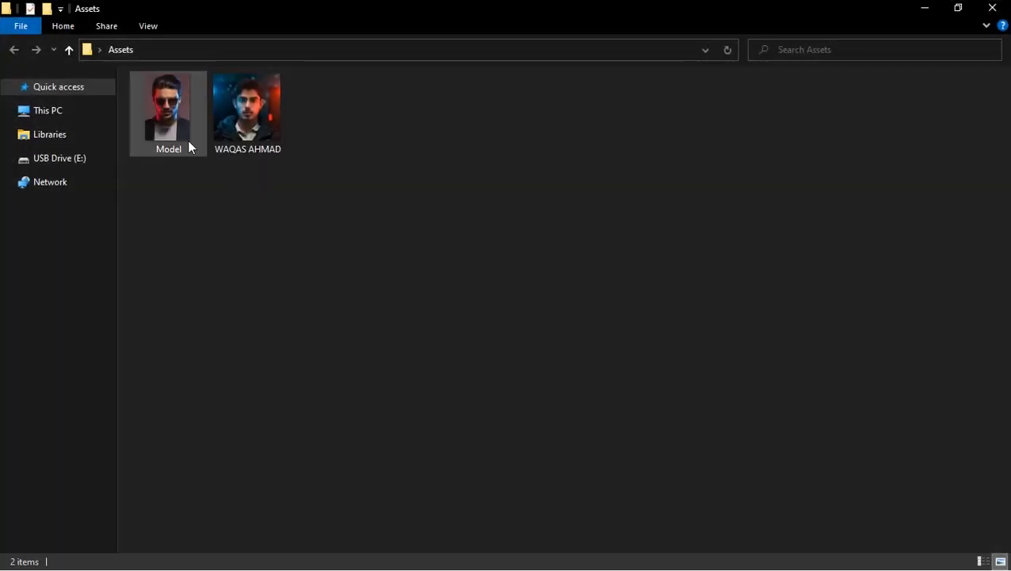
left_click_drag(190, 146, 685, 327)
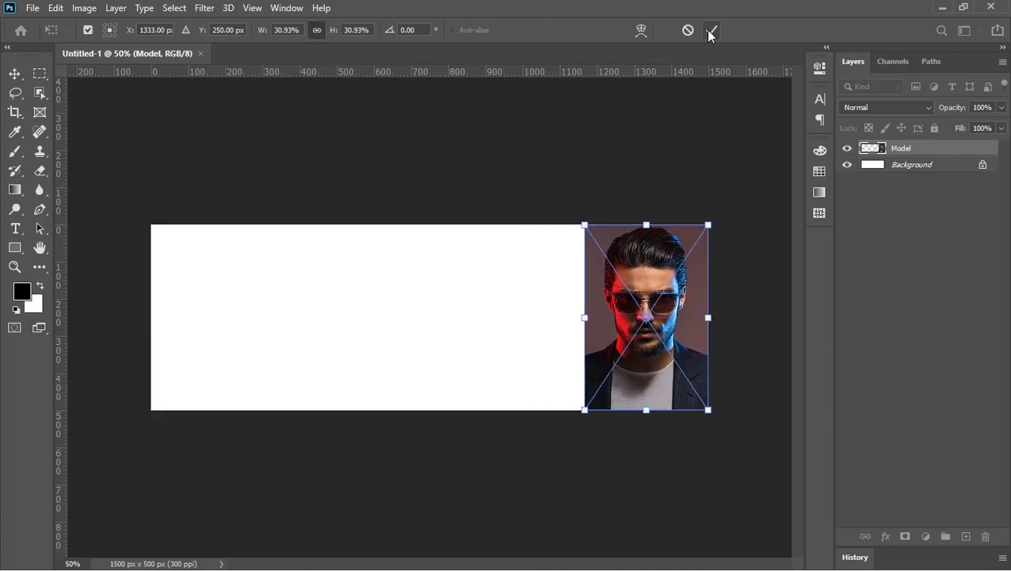
left_click(710, 31)
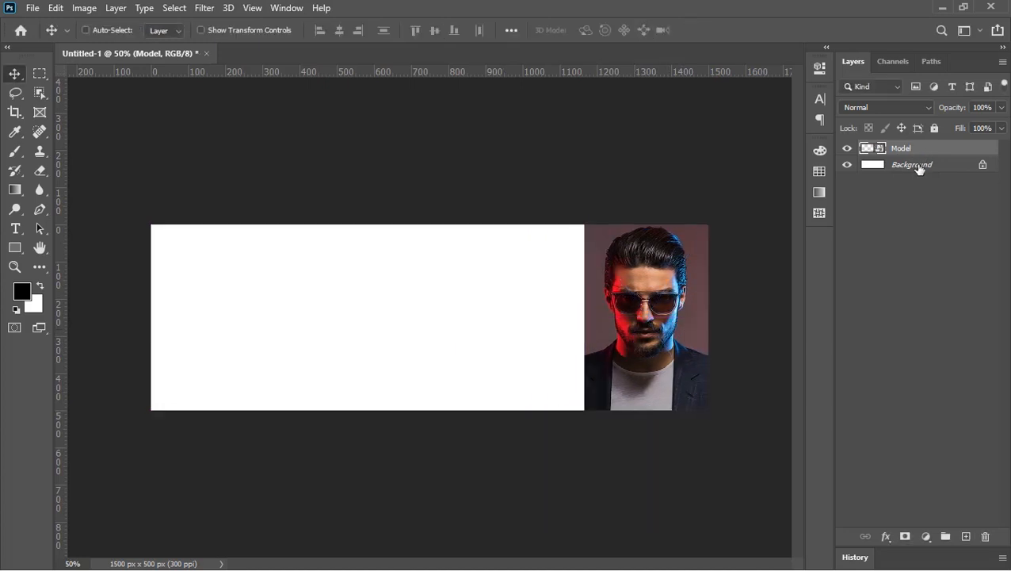
left_click_drag(919, 167, 986, 537)
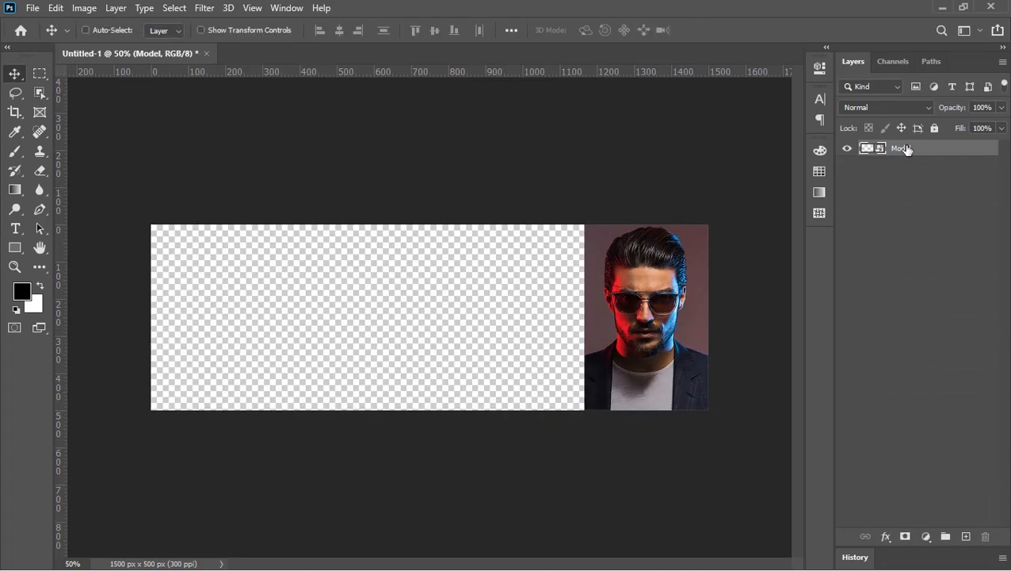
- Duplicate the Model layer, rename the copy Background, and move it beneath the Model layer
key("ctrl+j")
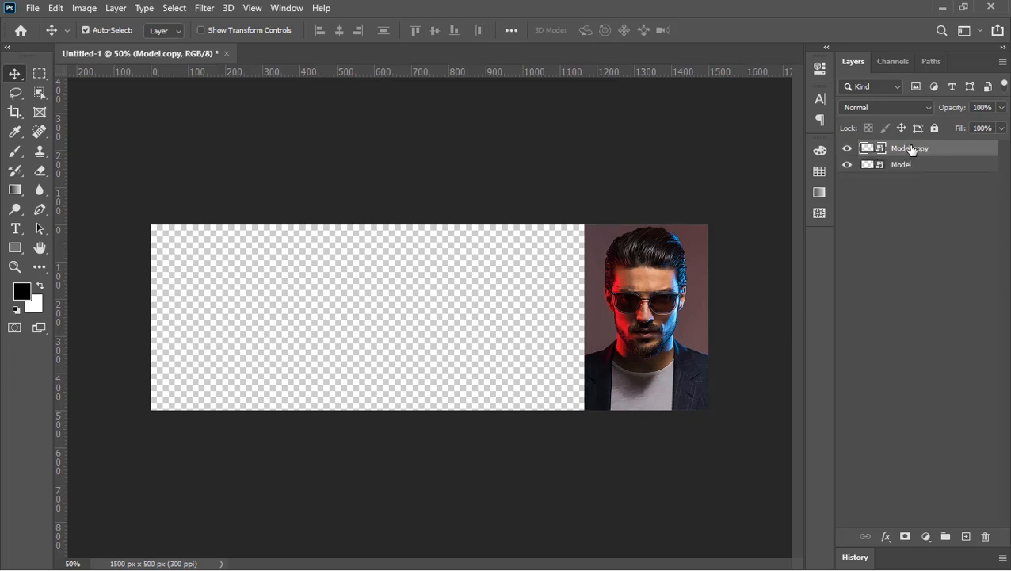
double_click(912, 149)
type("Background")
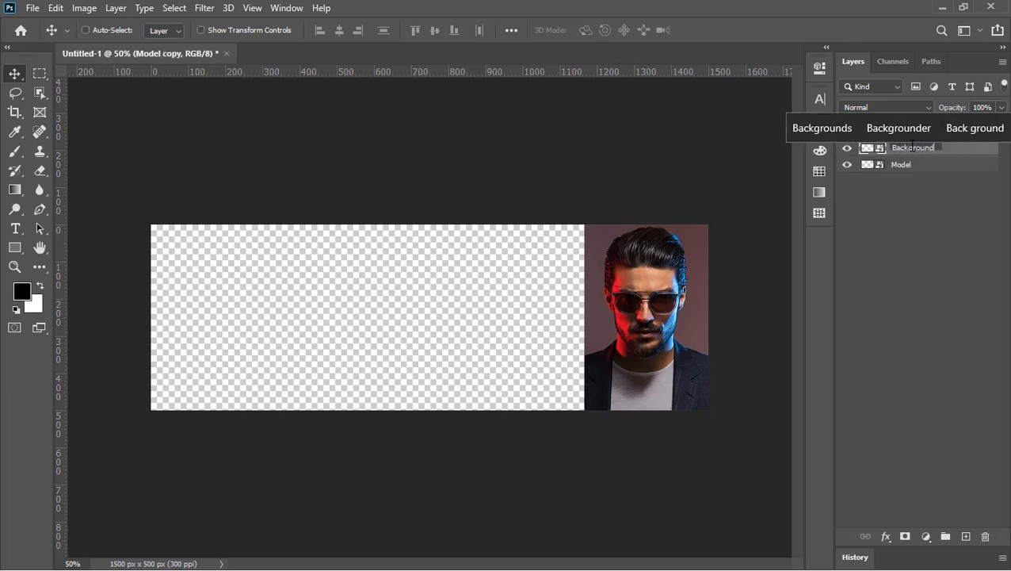
key("Return")
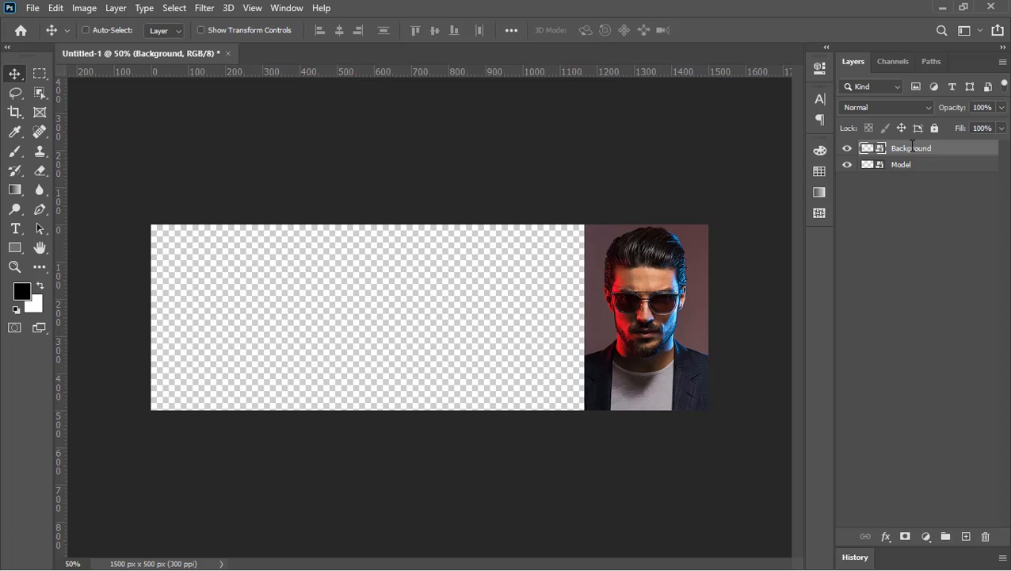
left_click_drag(912, 149, 907, 170)
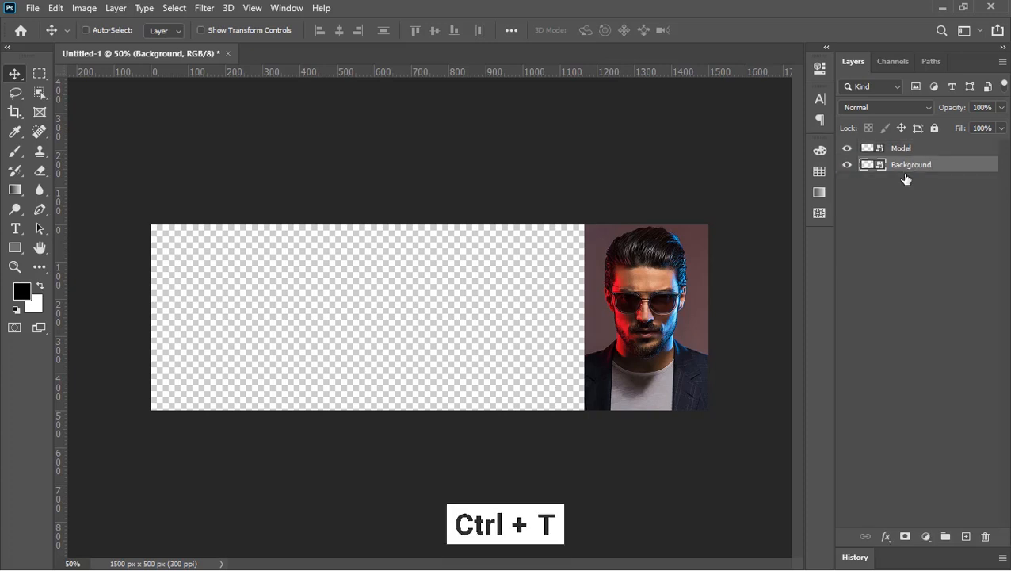
- Scale the Background layer to about 114% so it extends from the canvas's left edge to just behind the Model photo
key("ctrl+t")
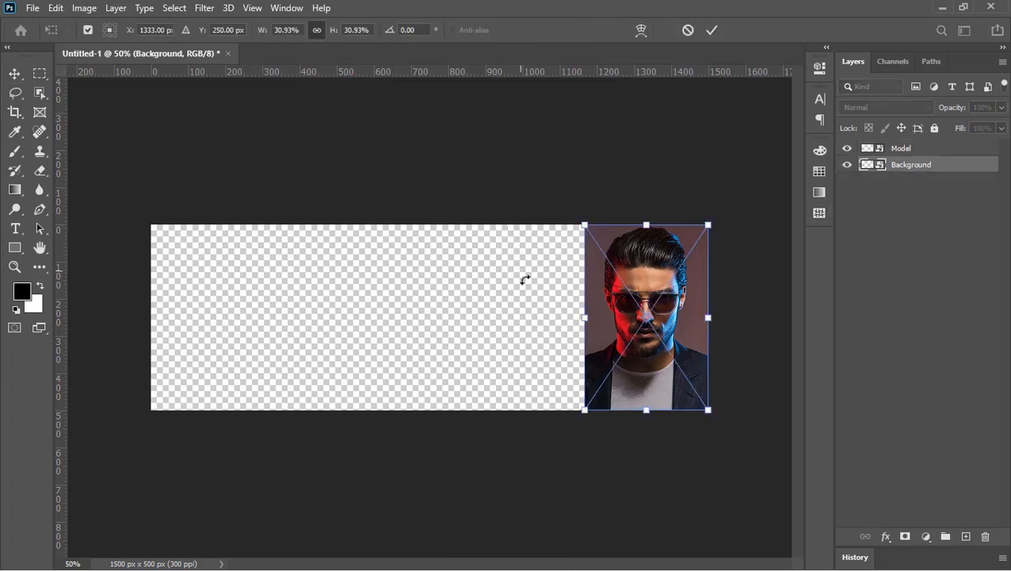
left_click_drag(585, 316, 151, 332)
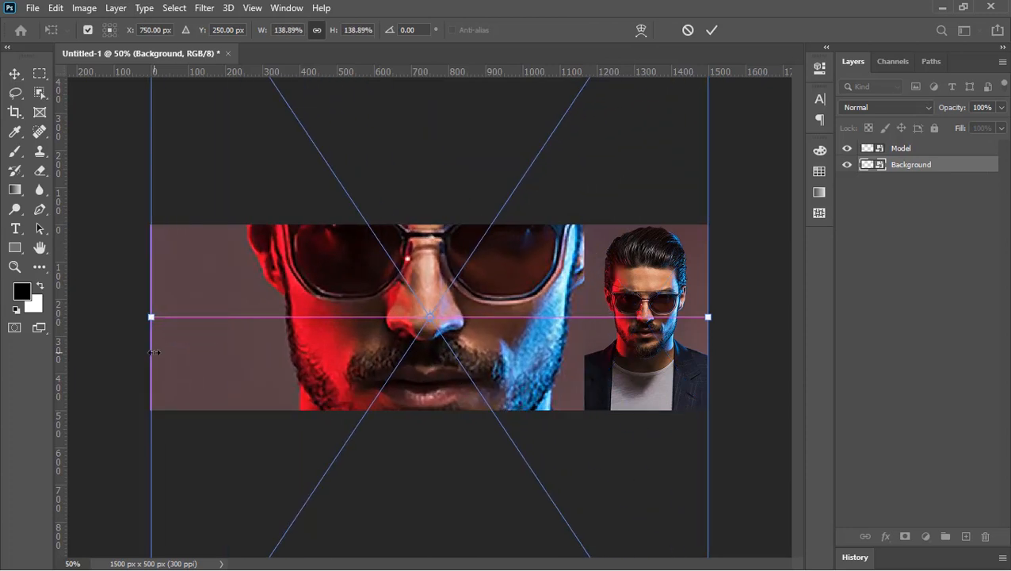
left_click_drag(708, 317, 609, 317)
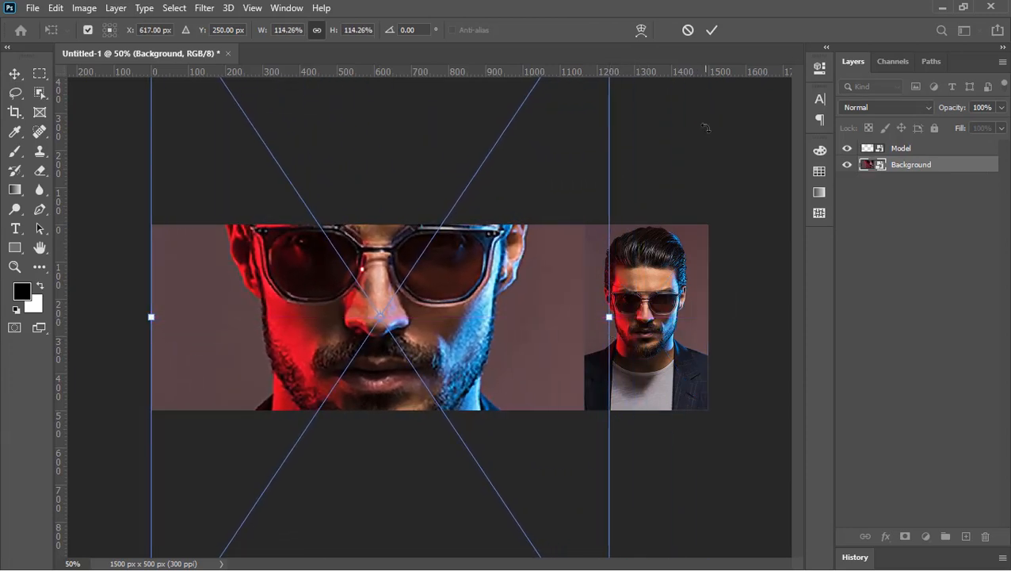
left_click(711, 31)
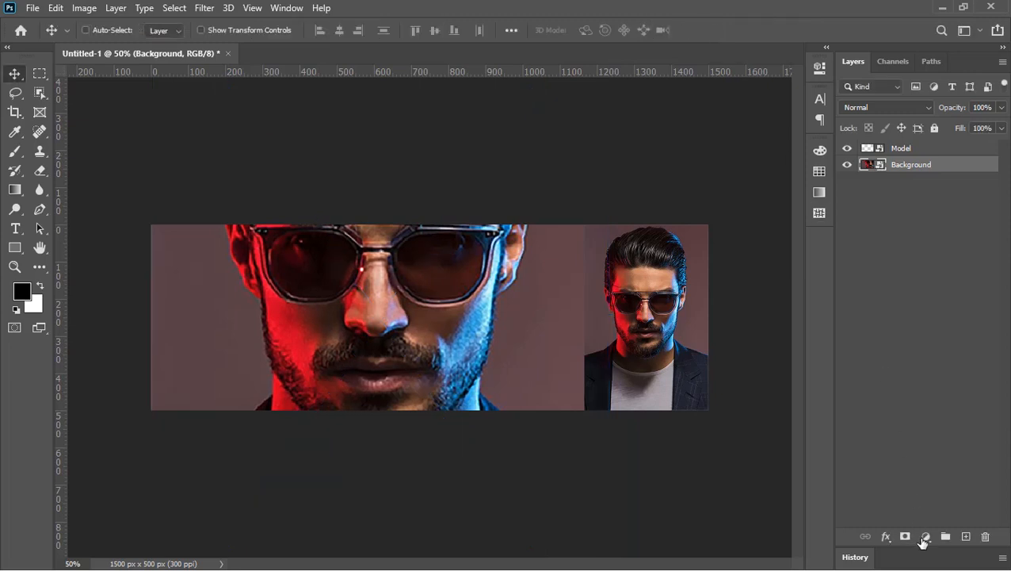
- Add a Solid Color fill layer in 191919 above the Background layer and set its opacity to 90%
left_click(924, 537)
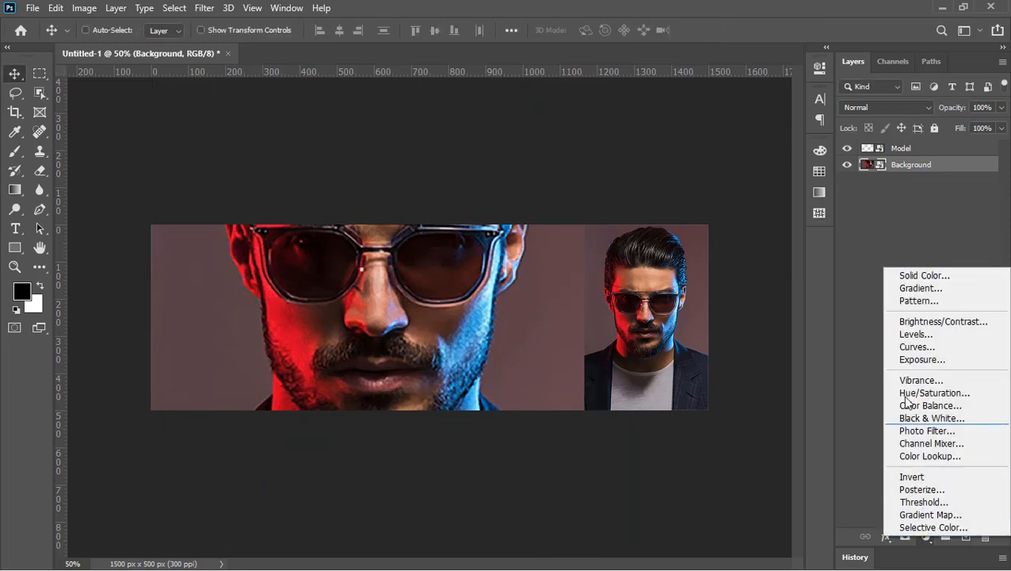
left_click(904, 277)
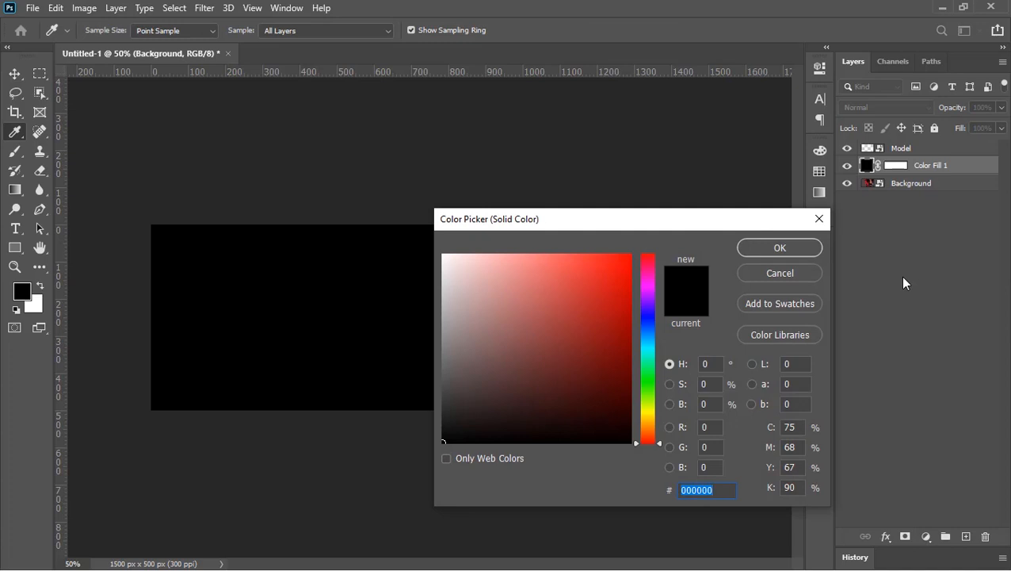
type("212121")
left_click(800, 245)
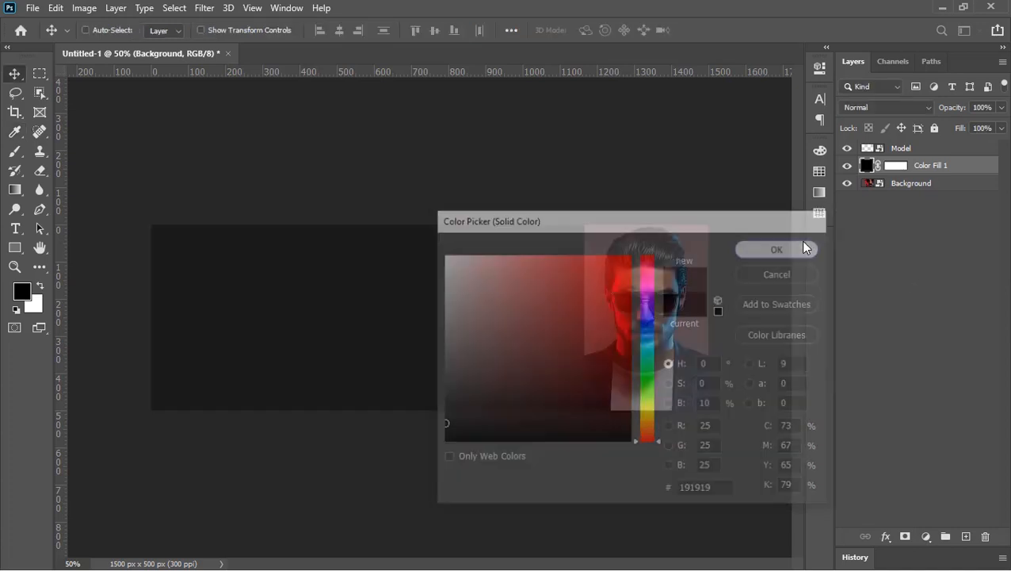
left_click(982, 108)
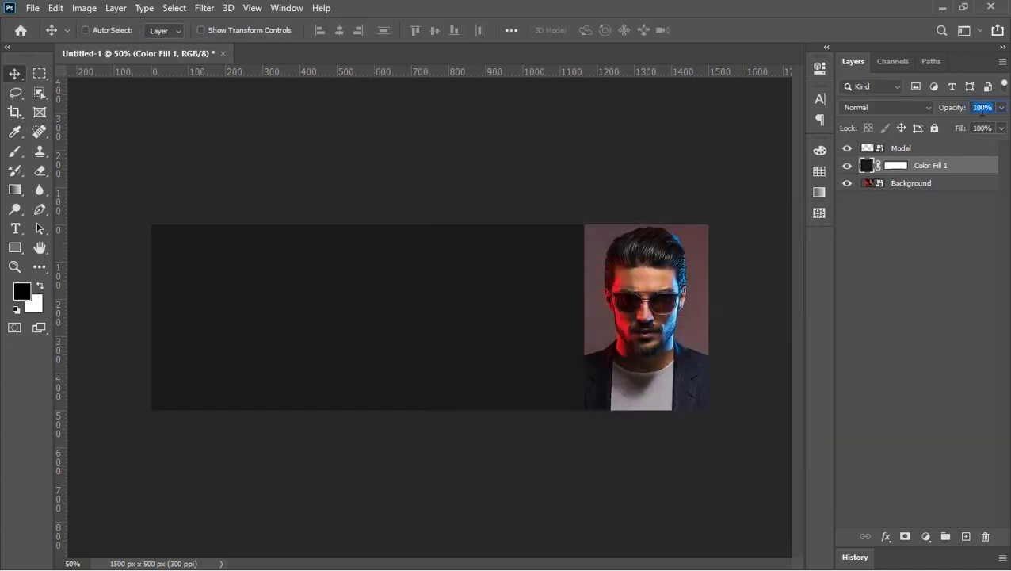
type("90")
- Add a Gradient fill layer above the Model layer and give it the Foreground to Background preset from Basics
left_click(958, 150)
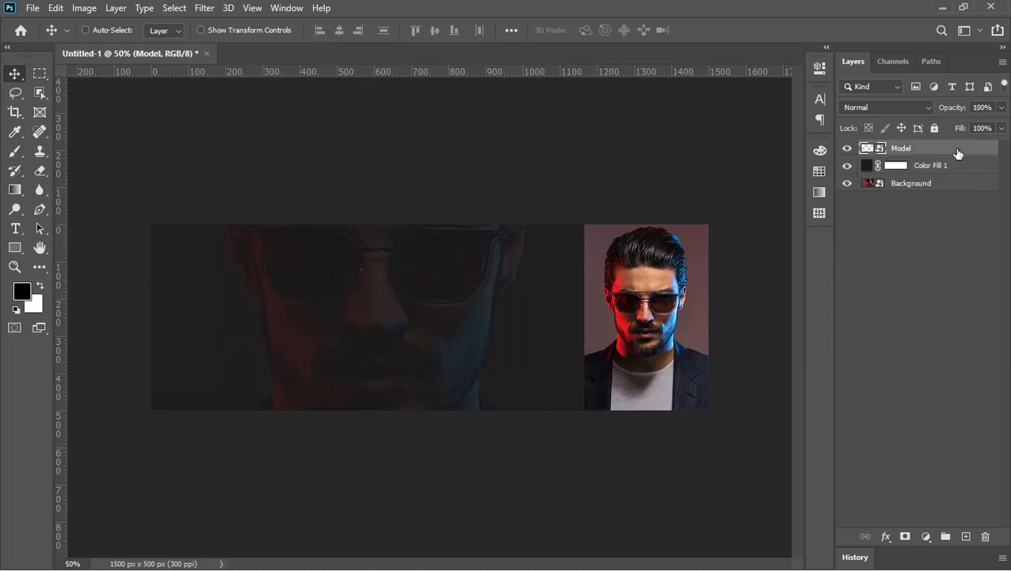
left_click(925, 536)
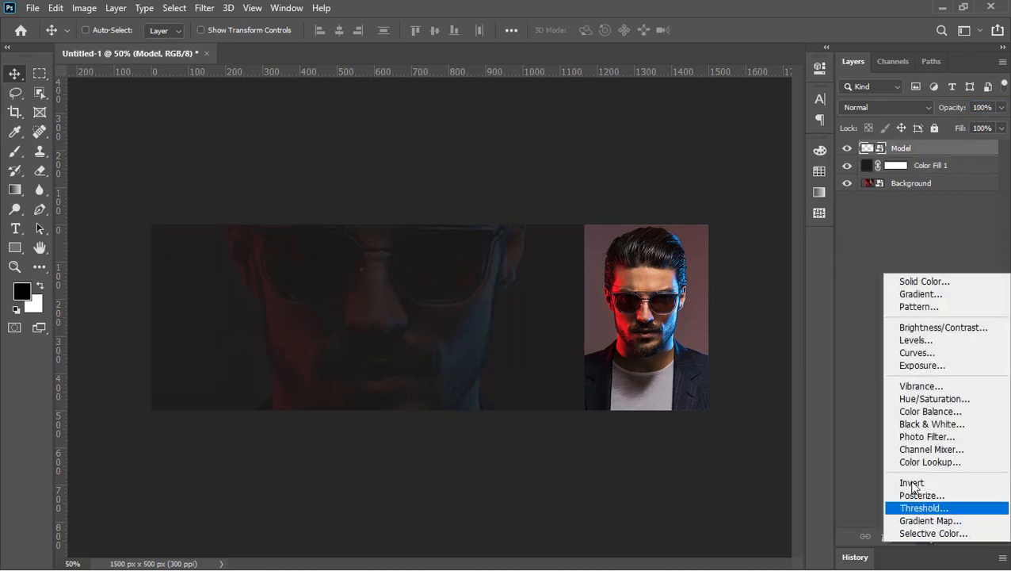
left_click(906, 295)
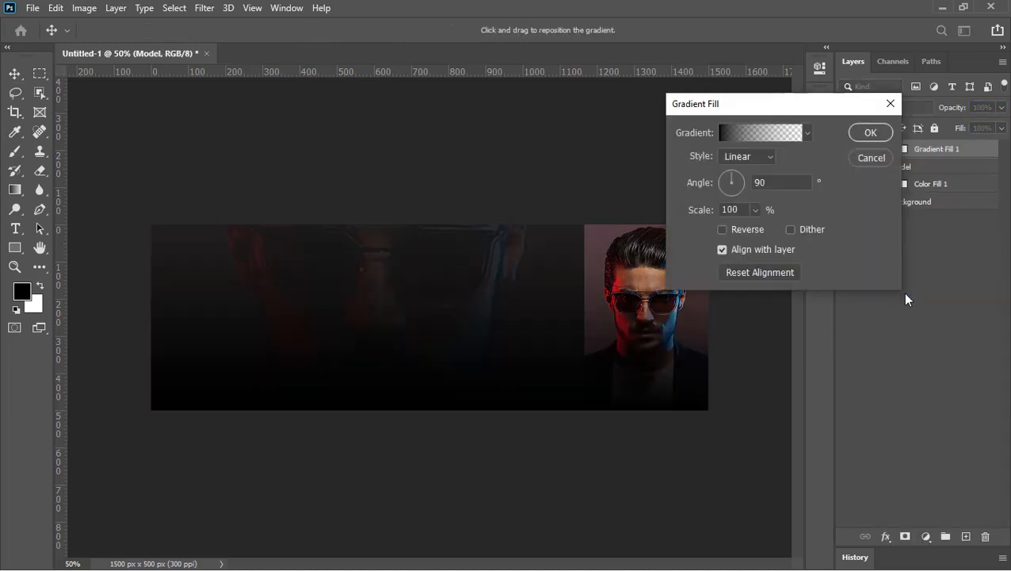
left_click(764, 137)
left_click(649, 69)
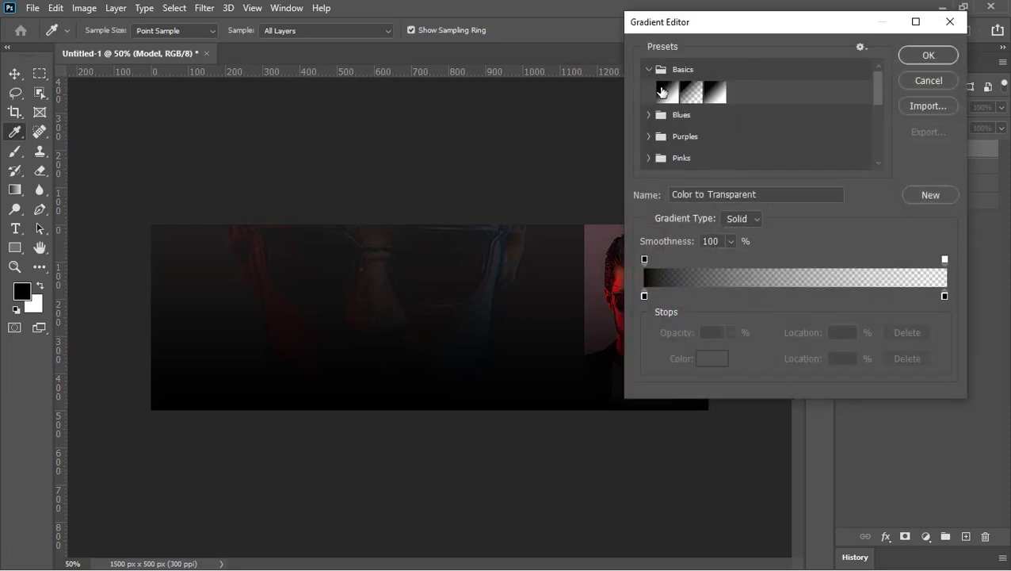
left_click(662, 92)
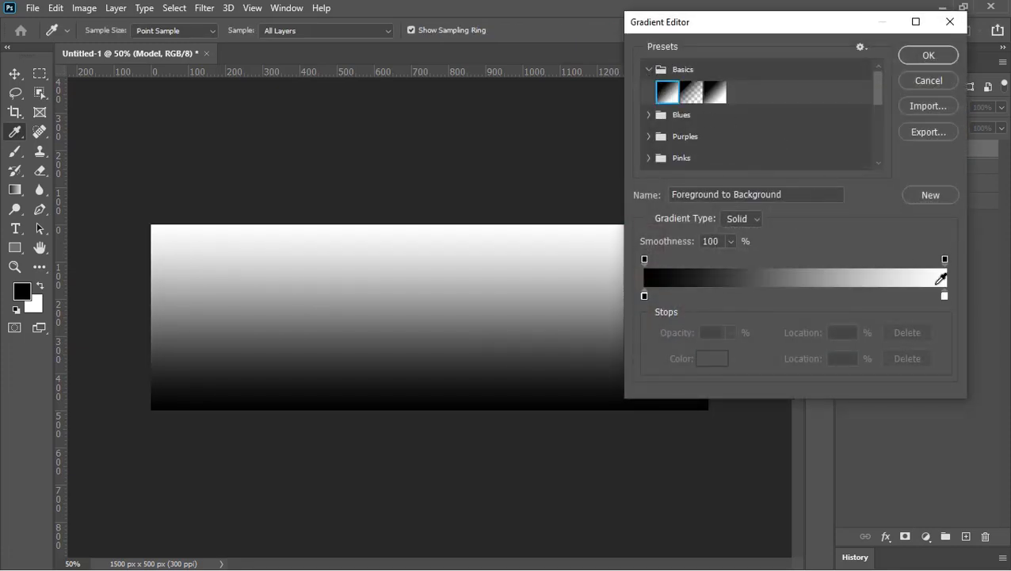
- Change the gradient's white end stop to bright red (ff001e) and accept the edited gradient
left_click(945, 296)
left_click(712, 358)
left_click(631, 255)
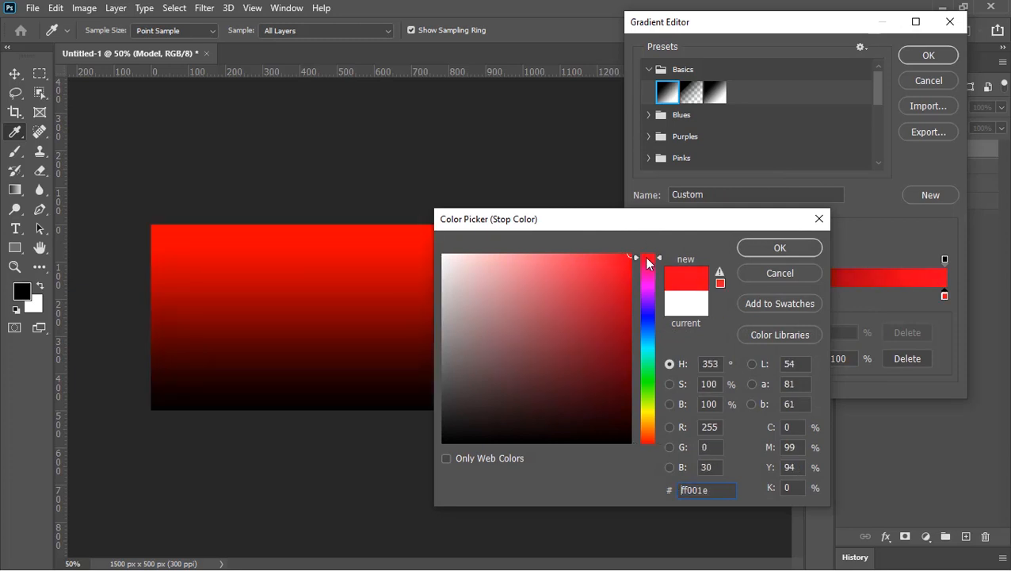
left_click(647, 260)
left_click(783, 241)
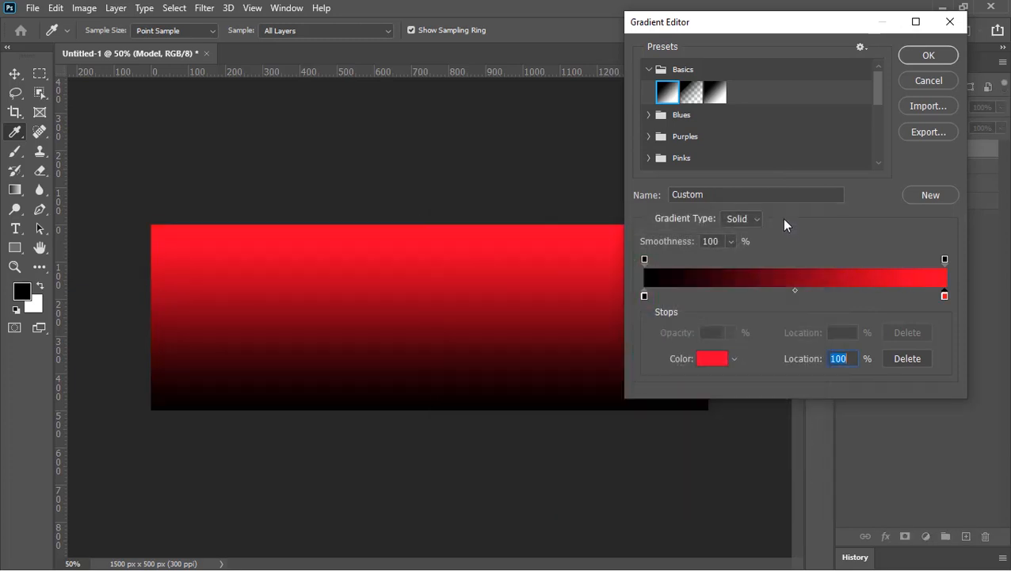
left_click(911, 58)
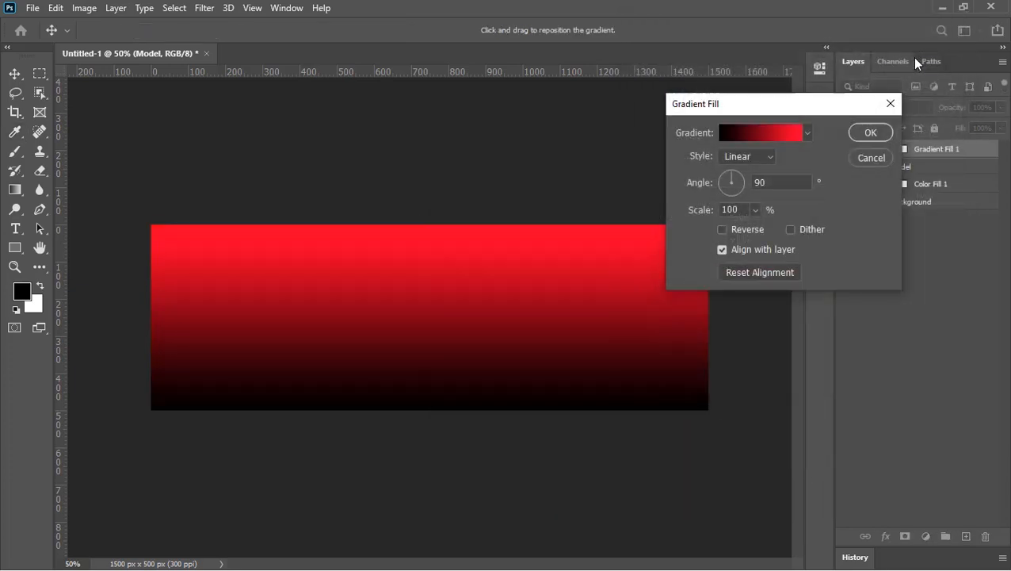
- Make the gradient fill Radial at 300% scale with Reverse and Dither enabled, and set its layer's blend mode to Color Dodge
left_click(746, 156)
left_click(747, 183)
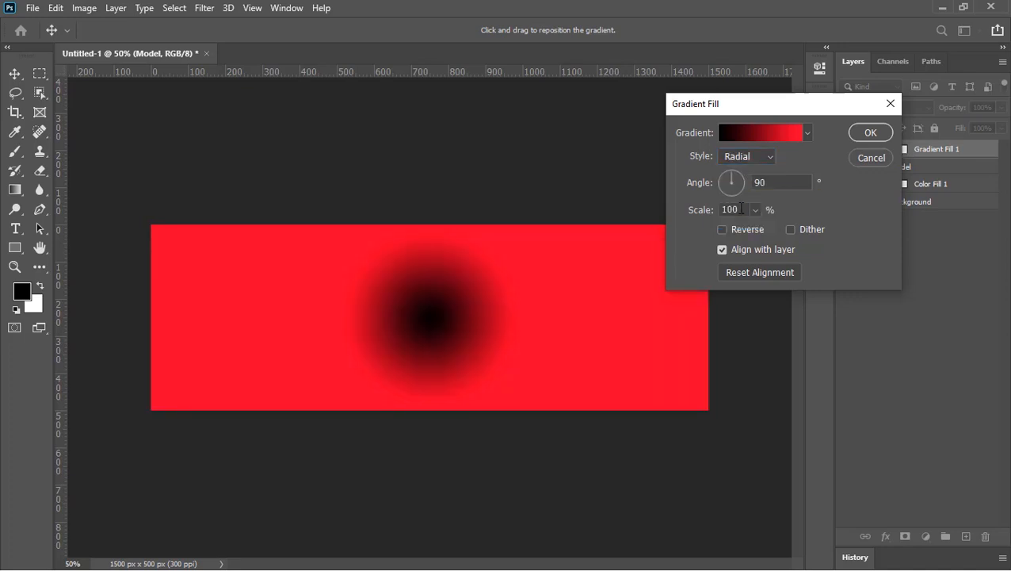
left_click(740, 210)
type("300")
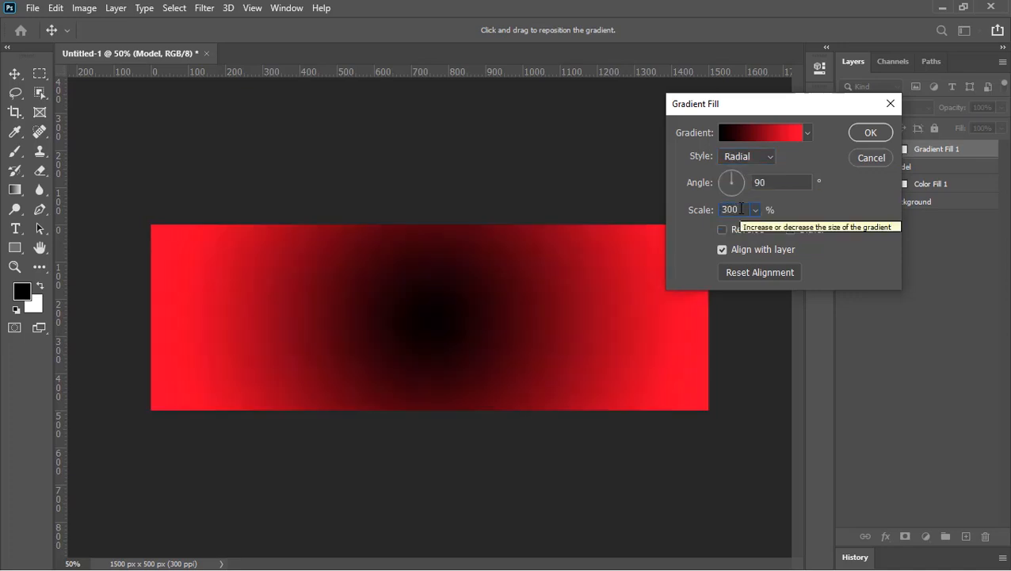
left_click(743, 230)
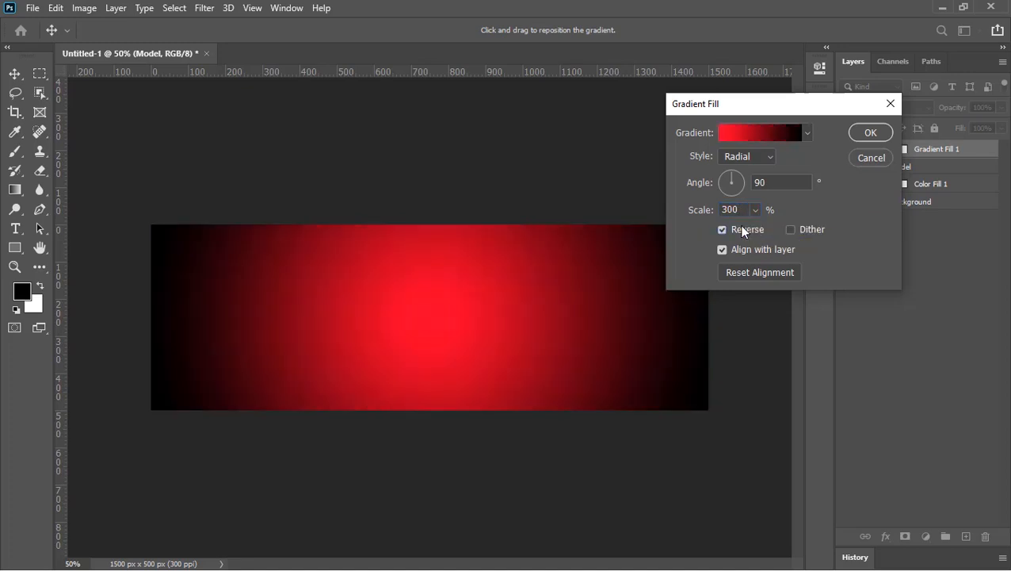
left_click(807, 233)
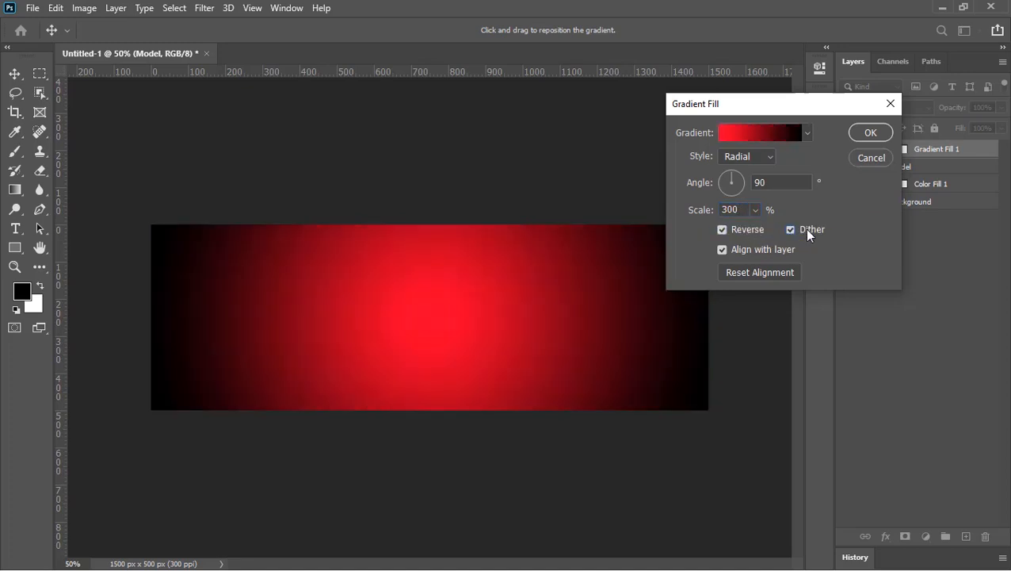
left_click(863, 135)
left_click(874, 109)
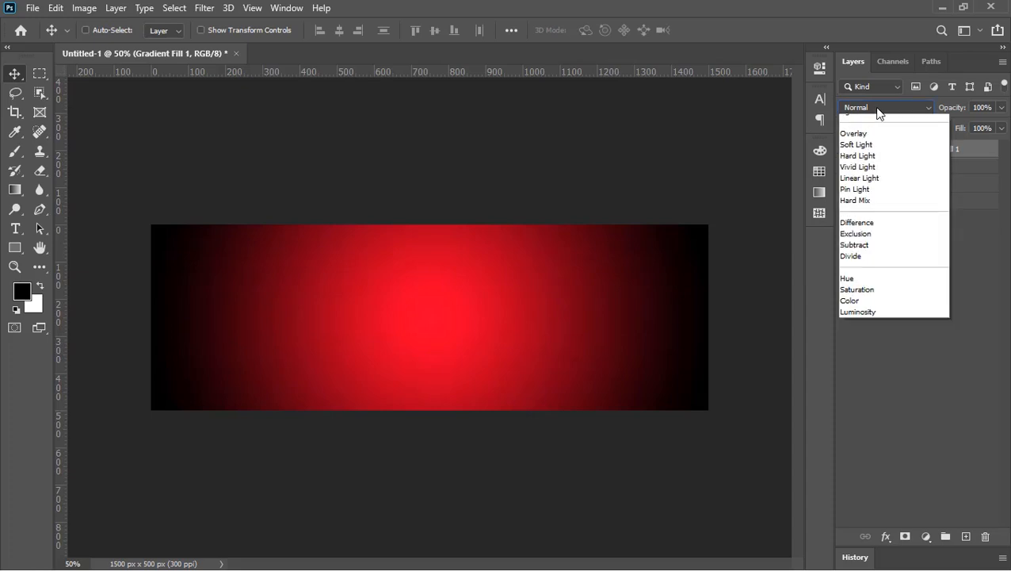
left_click(878, 246)
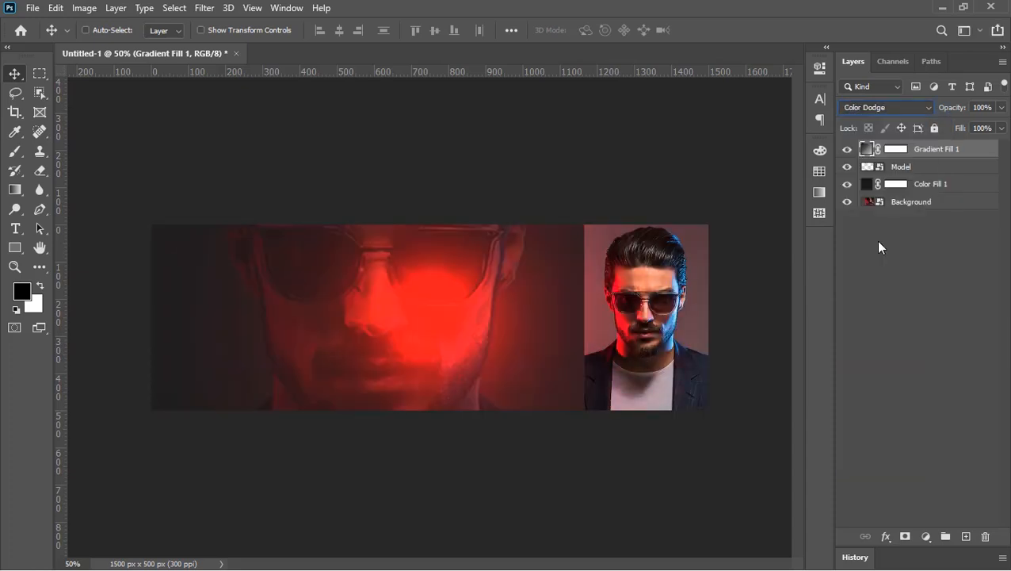
- Move the red gradient glow down to the banner's lower edge below the enlarged face and rename its layer Red Light
double_click(867, 151)
left_click_drag(428, 316, 369, 468)
left_click(870, 133)
double_click(932, 148)
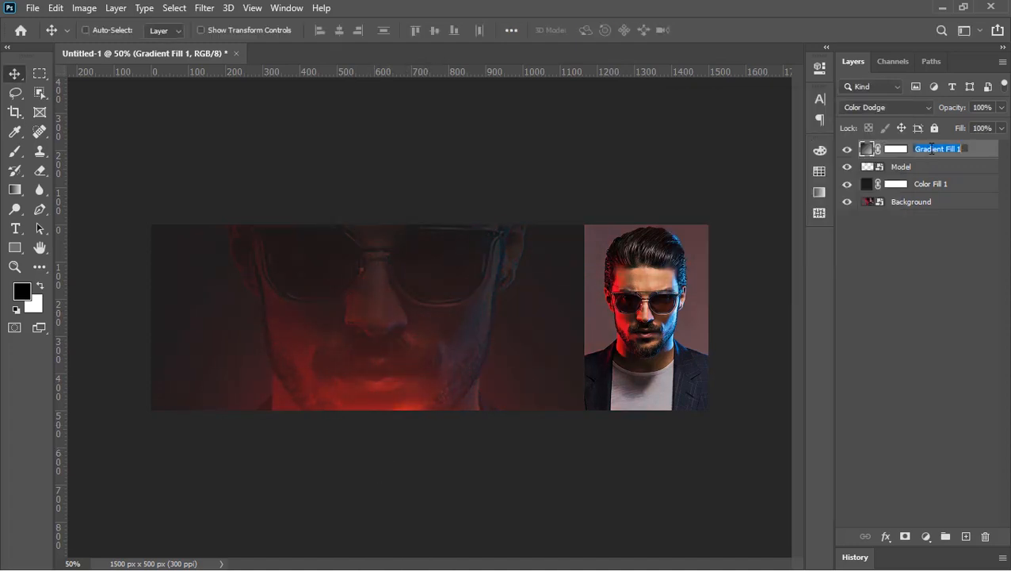
type("Red Light")
key("Return")
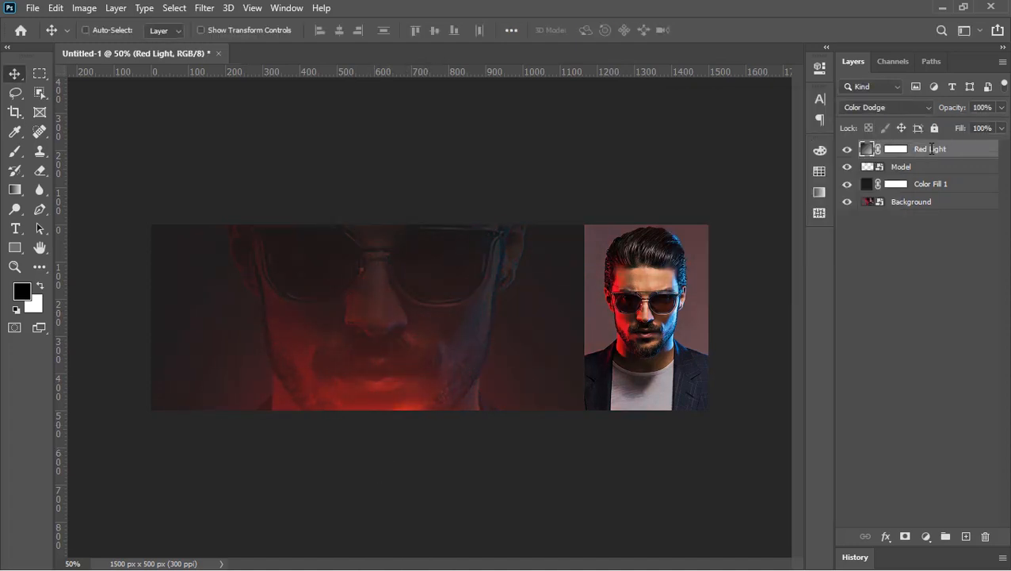
- Duplicate the Red Light layer and rename the copy Blue Light
key("ctrl+j")
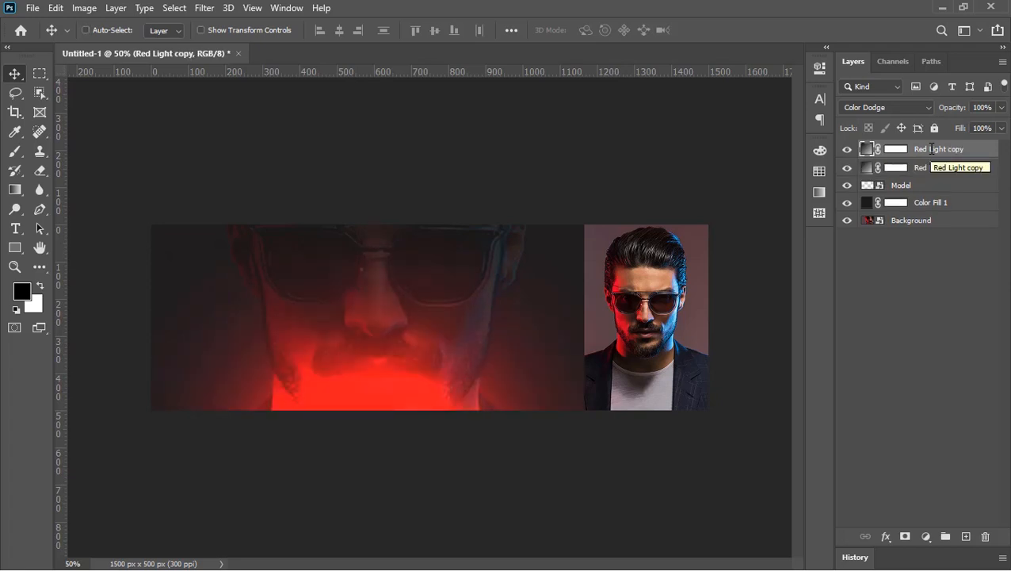
double_click(932, 149)
type("Blu")
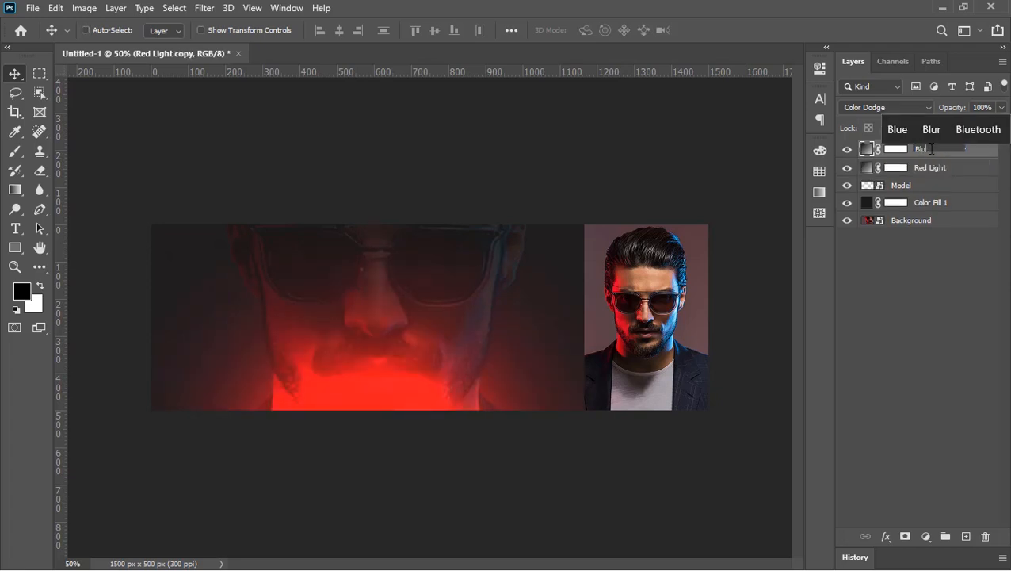
type("e Light")
key("Return")
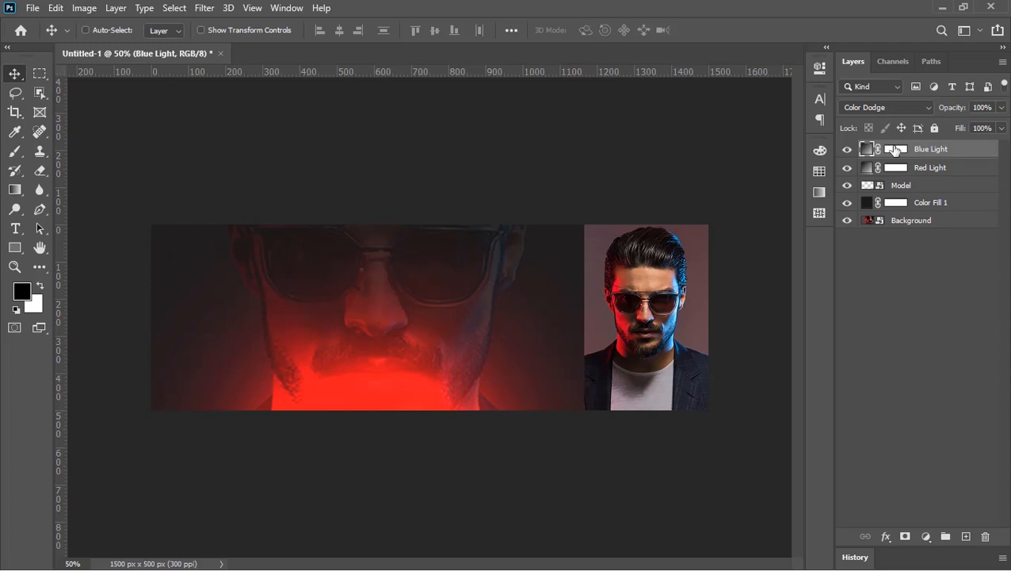
- Reposition the Blue Light layer's gradient glow at the banner's upper-left corner
double_click(868, 151)
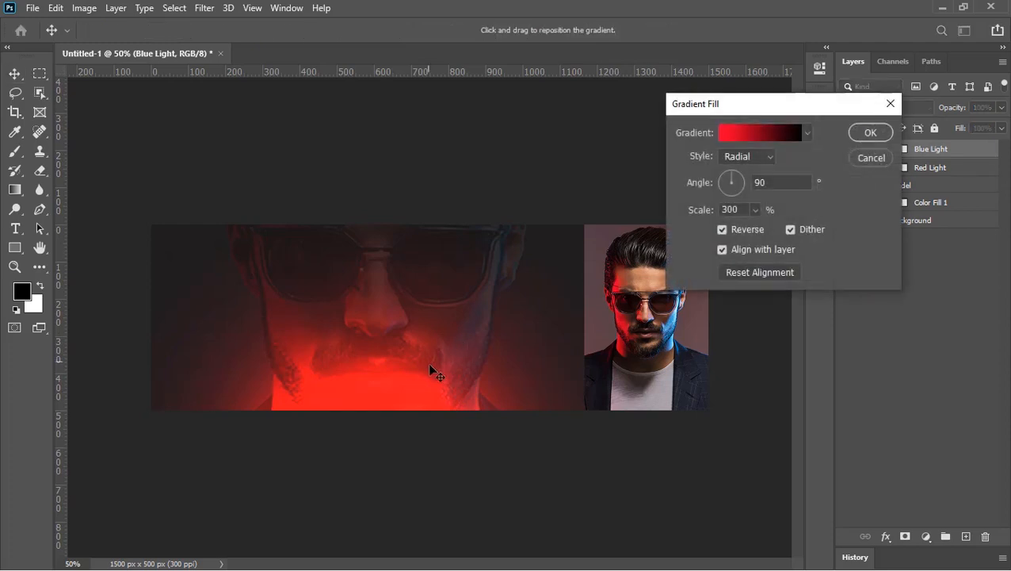
left_click_drag(427, 362, 252, 120)
left_click_drag(190, 271, 143, 240)
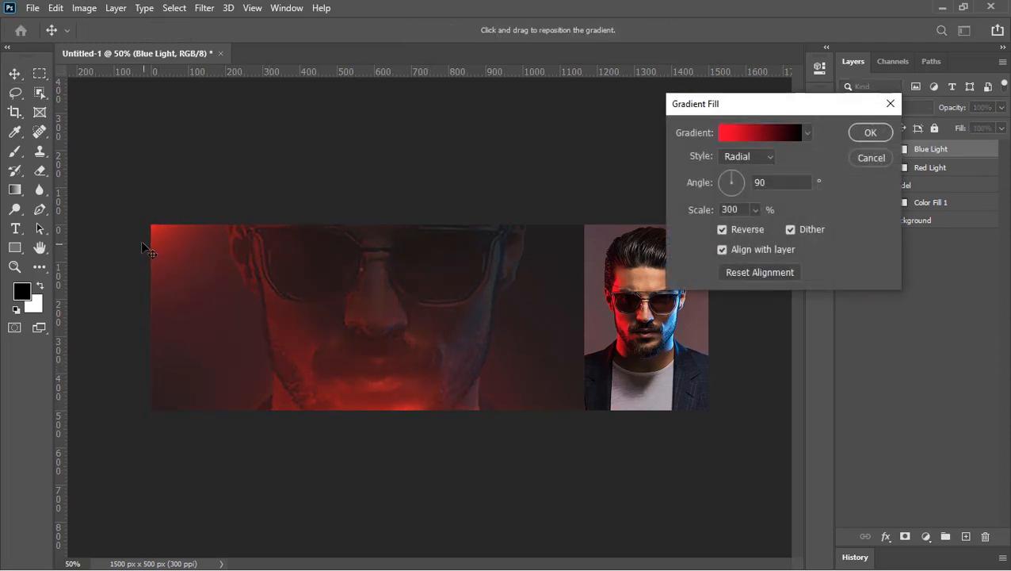
- Change the red end stop of the Blue Light gradient to blue (0054ff) and accept the gradient fill
left_click(748, 132)
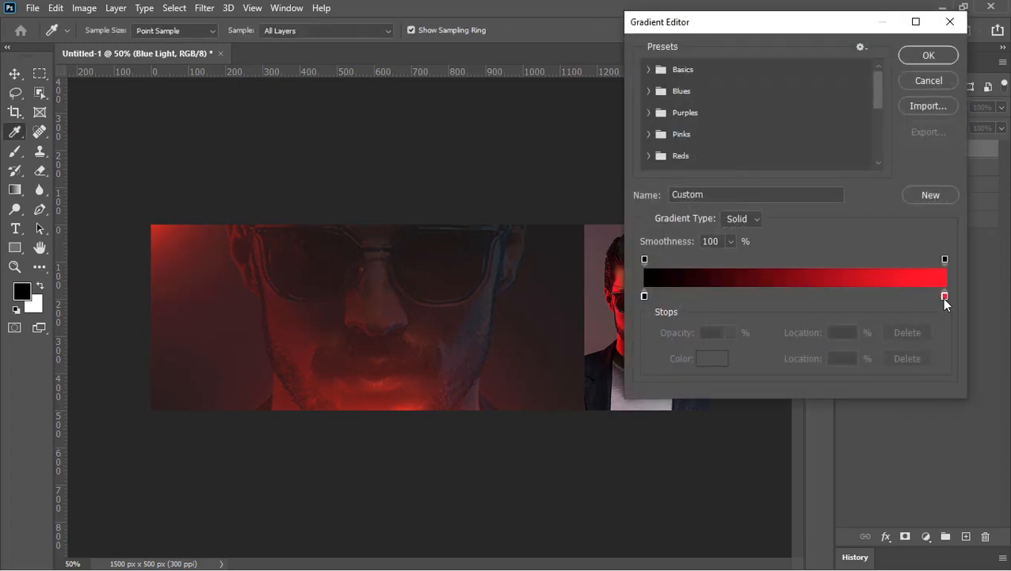
left_click(943, 297)
left_click(713, 361)
left_click(647, 326)
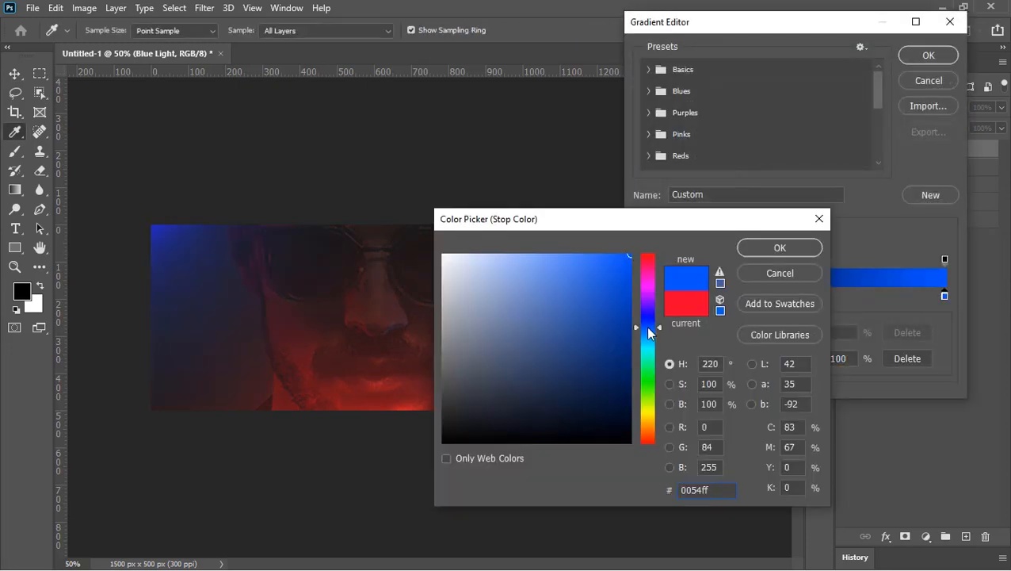
left_click(774, 252)
left_click(919, 59)
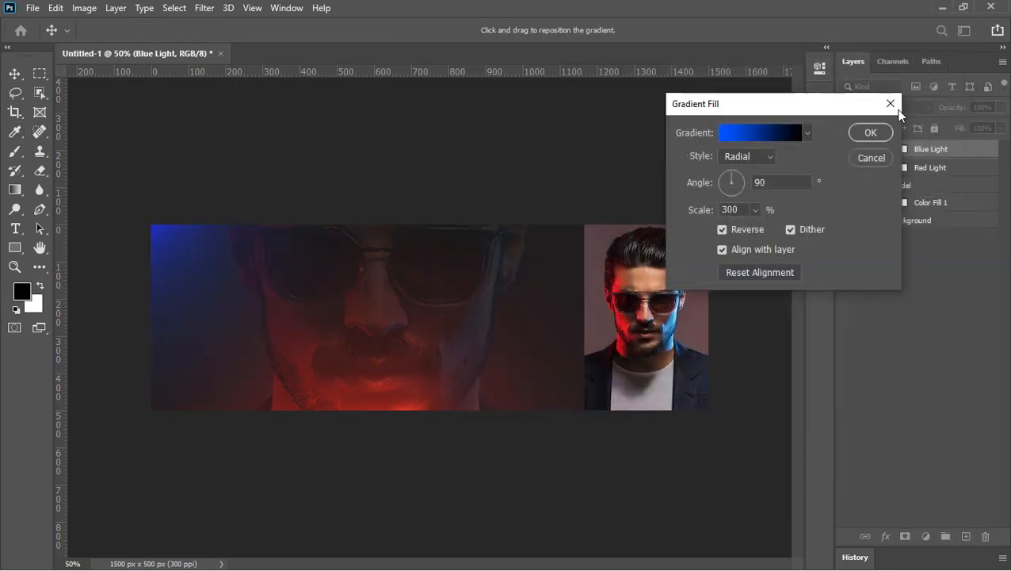
left_click(875, 130)
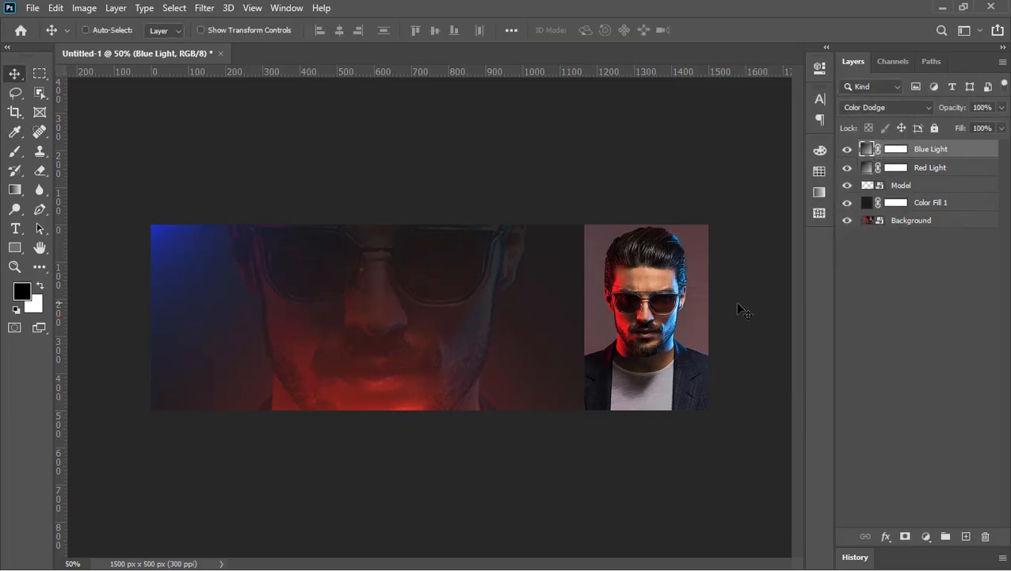
- Add the text YOUR NAME in white Montserrat ExtraBold at 20 pt and move it over the enlarged face's centre
left_click(15, 228)
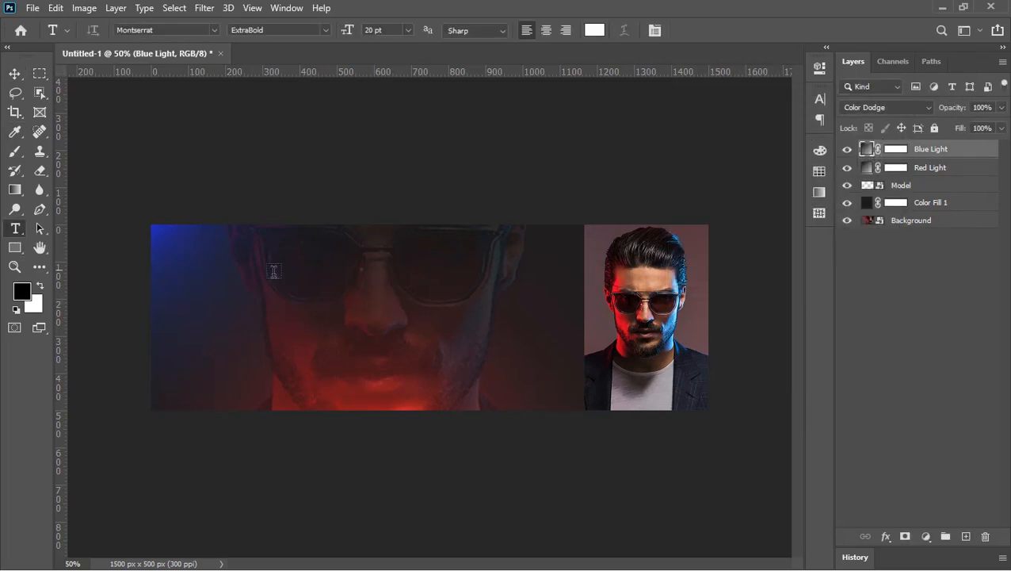
left_click(338, 310)
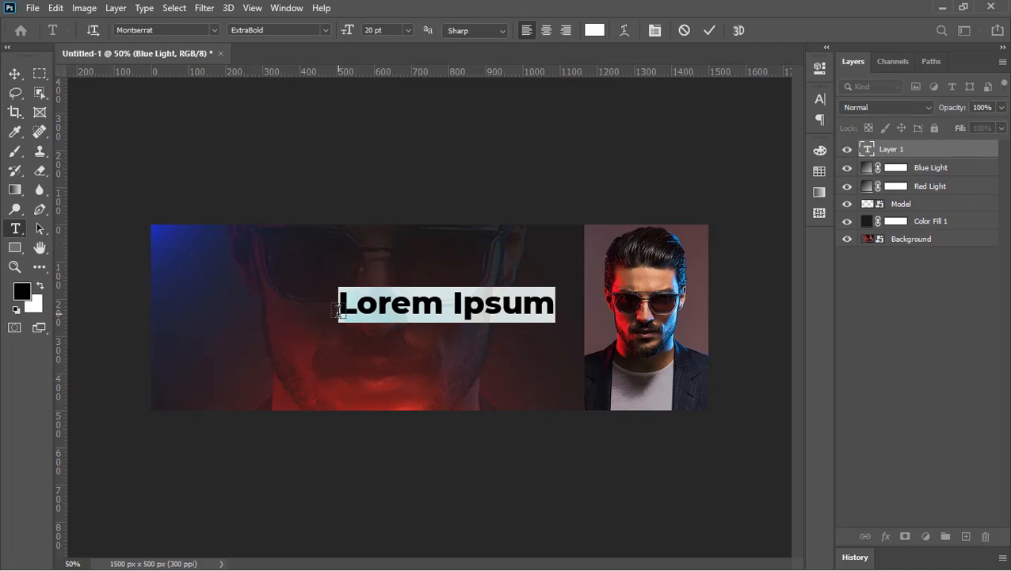
type("YOUR NAME")
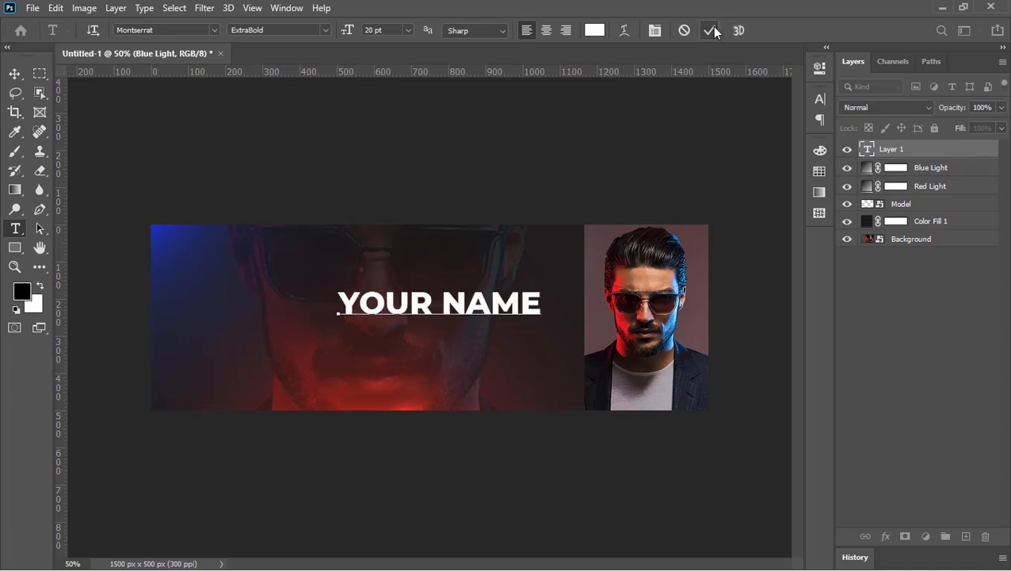
left_click(712, 30)
left_click(15, 73)
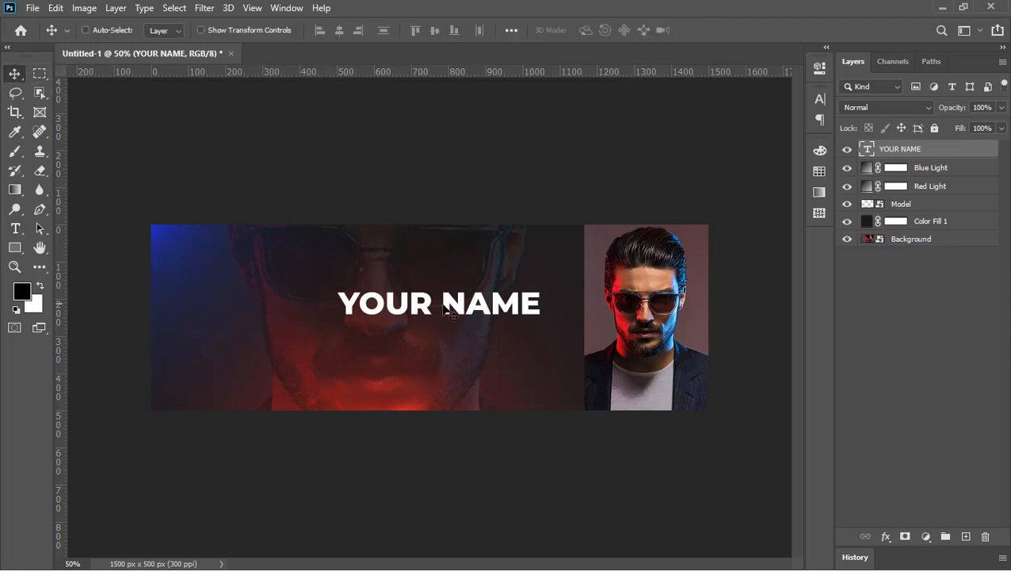
left_click_drag(447, 309, 387, 311)
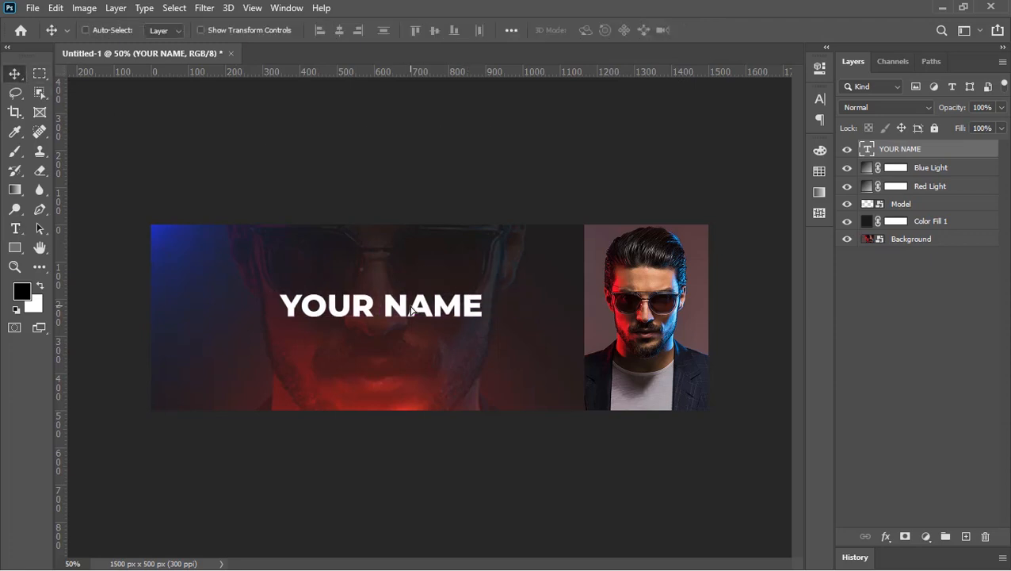
- Add a second text line reading Subtitle Here below YOUR NAME
left_click(21, 231)
left_click(322, 355)
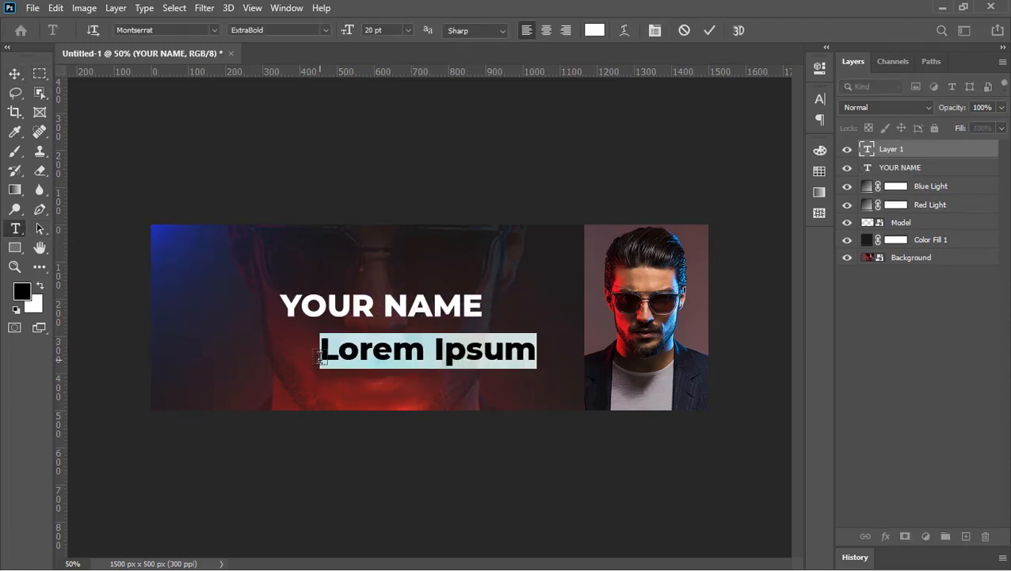
type("Sub")
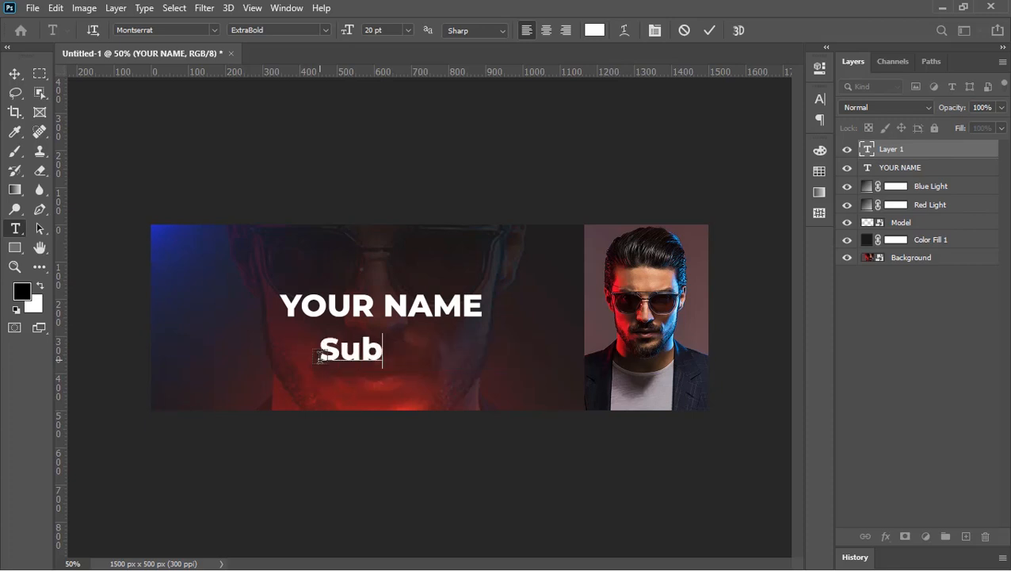
type("title Here")
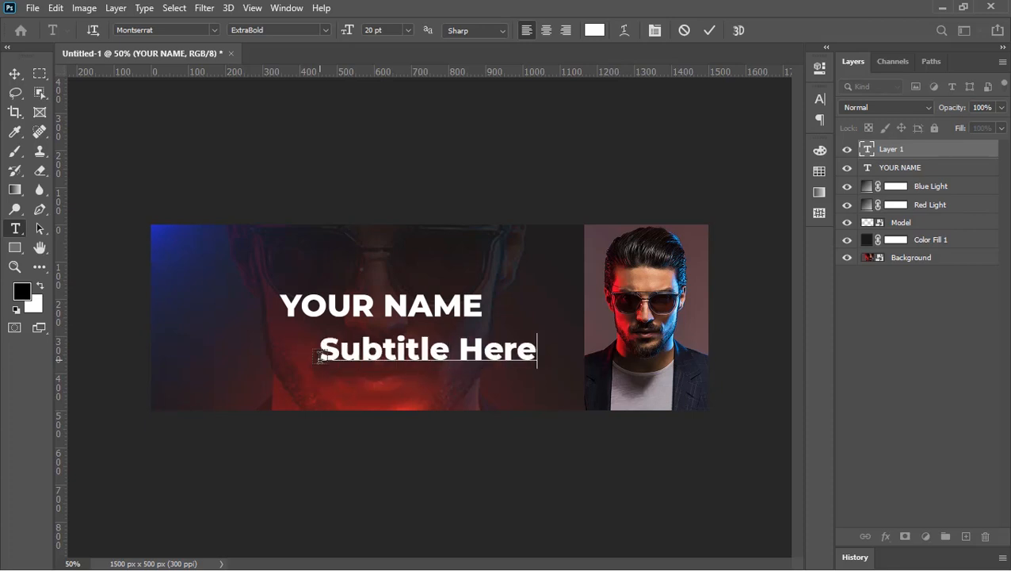
- Set the whole subtitle text to 7 pt in the Montserrat Regular style
key("ctrl+a")
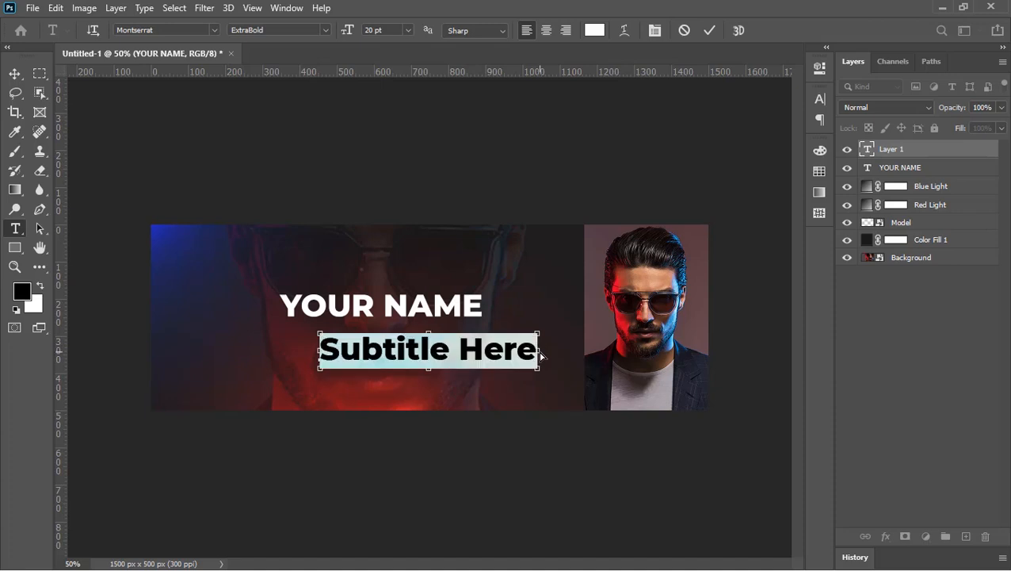
left_click(387, 29)
type("7")
key("Return")
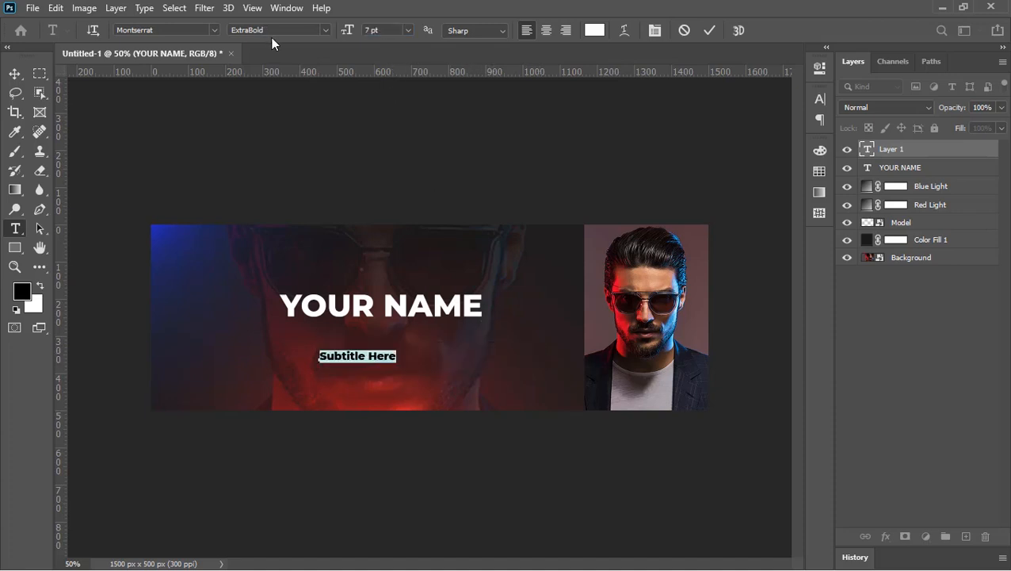
left_click(323, 32)
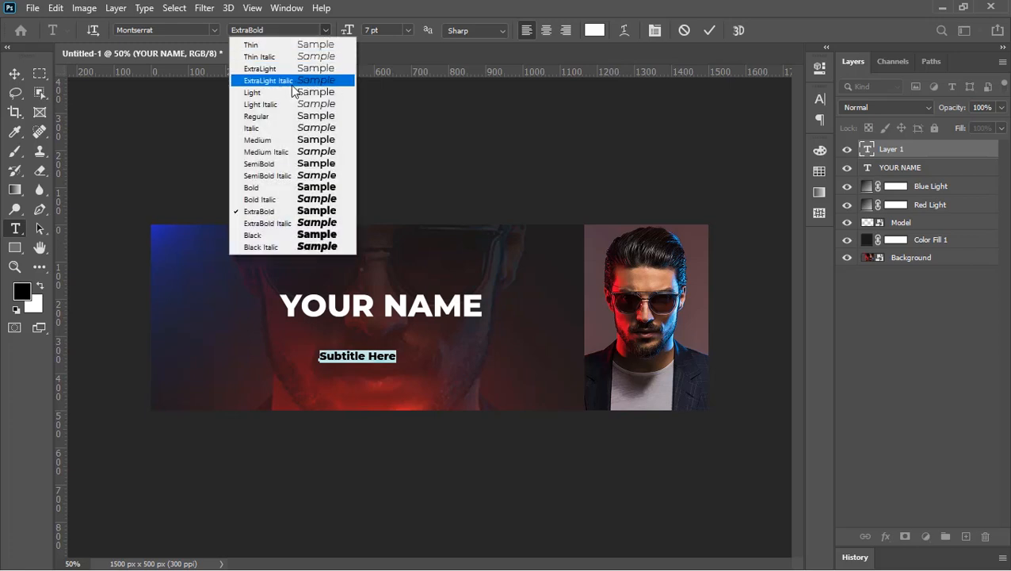
left_click(278, 115)
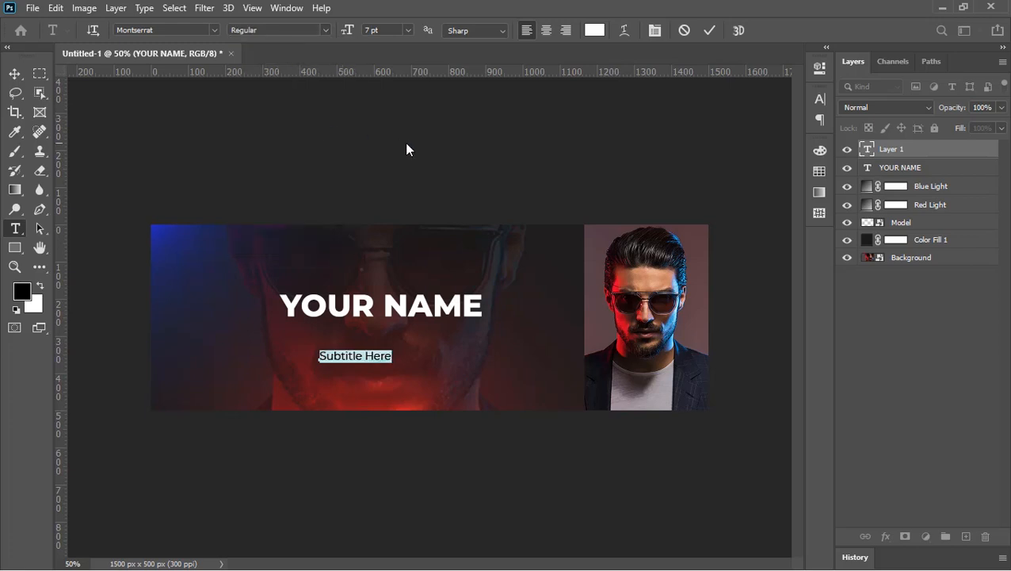
- Center-align the subtitle text, widen its tracking and commit the text edit
left_click(820, 120)
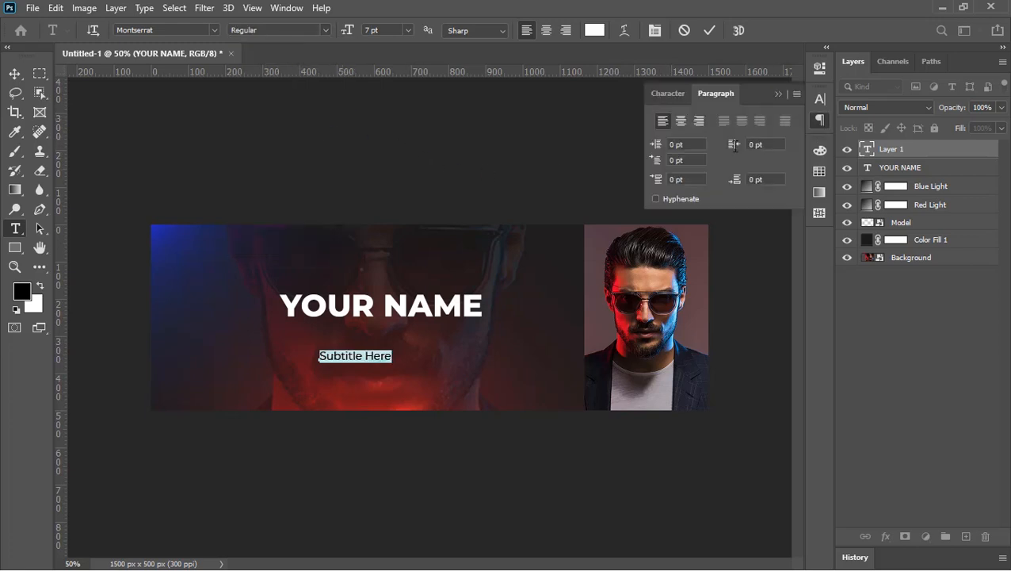
left_click(679, 123)
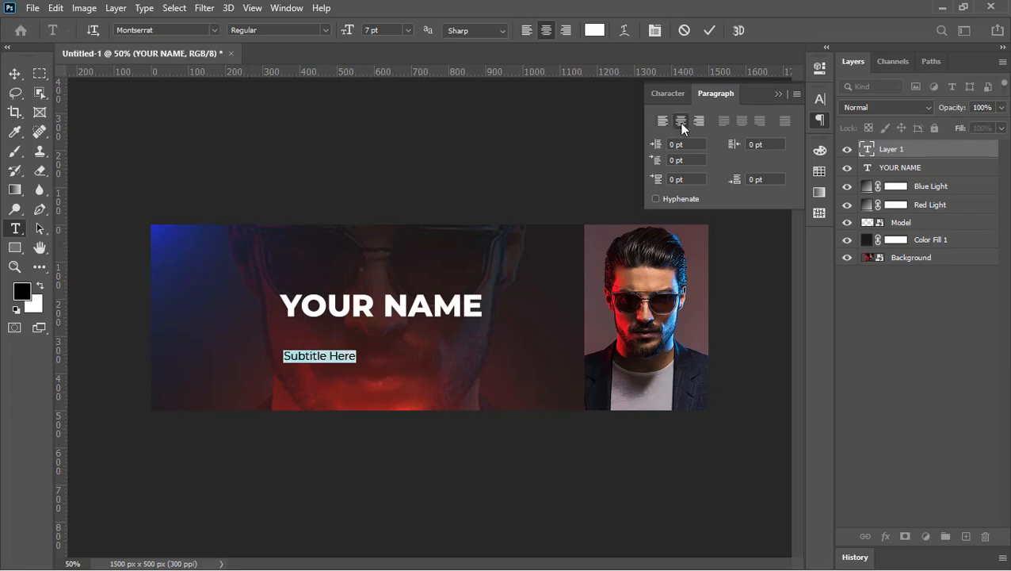
left_click(679, 97)
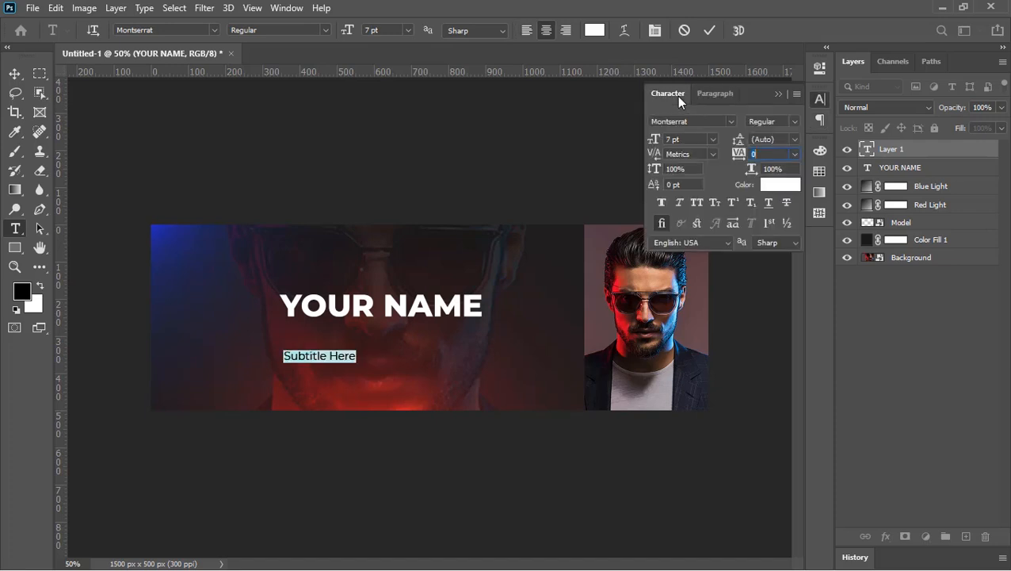
left_click_drag(739, 154, 757, 158)
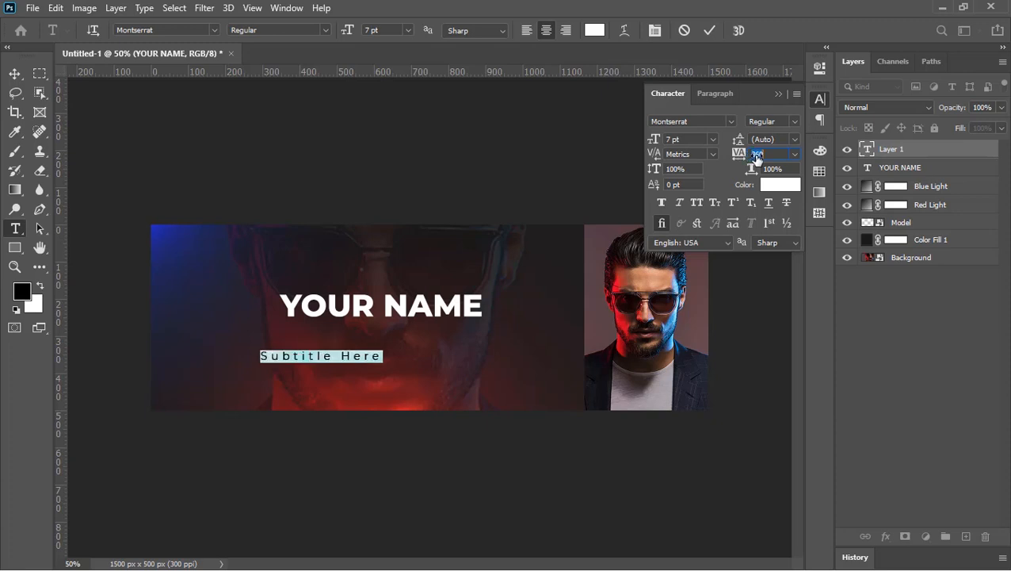
left_click(710, 31)
left_click(778, 94)
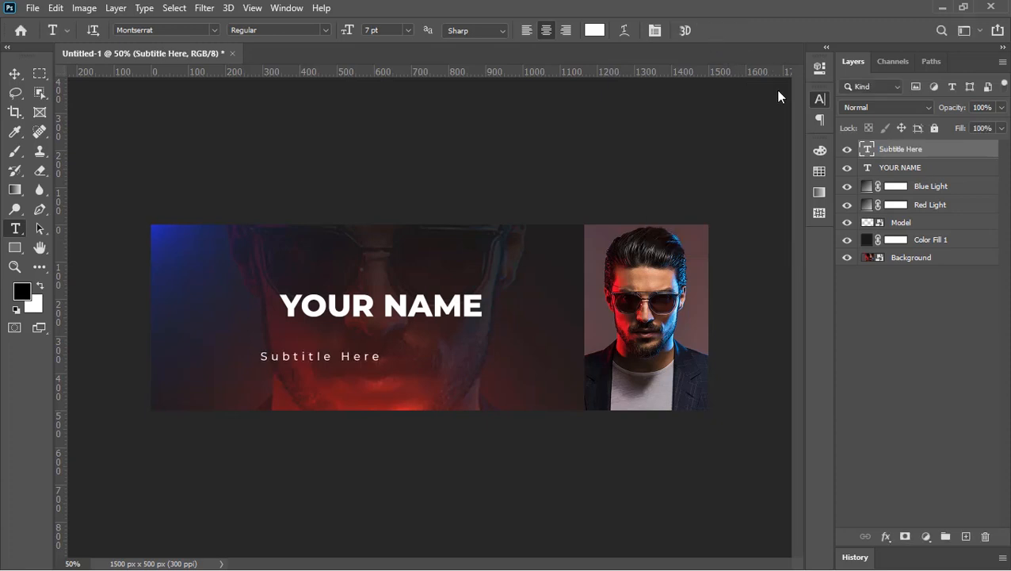
- Move the subtitle so it sits centred directly beneath the YOUR NAME text
left_click(14, 74)
left_click_drag(344, 364, 394, 350)
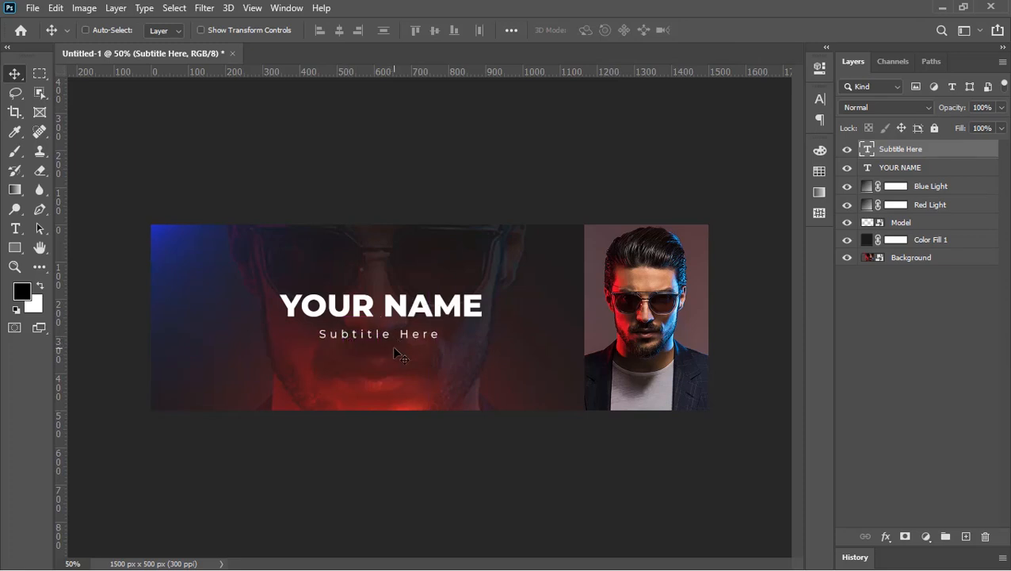
scroll(656, 394, "down", 1)
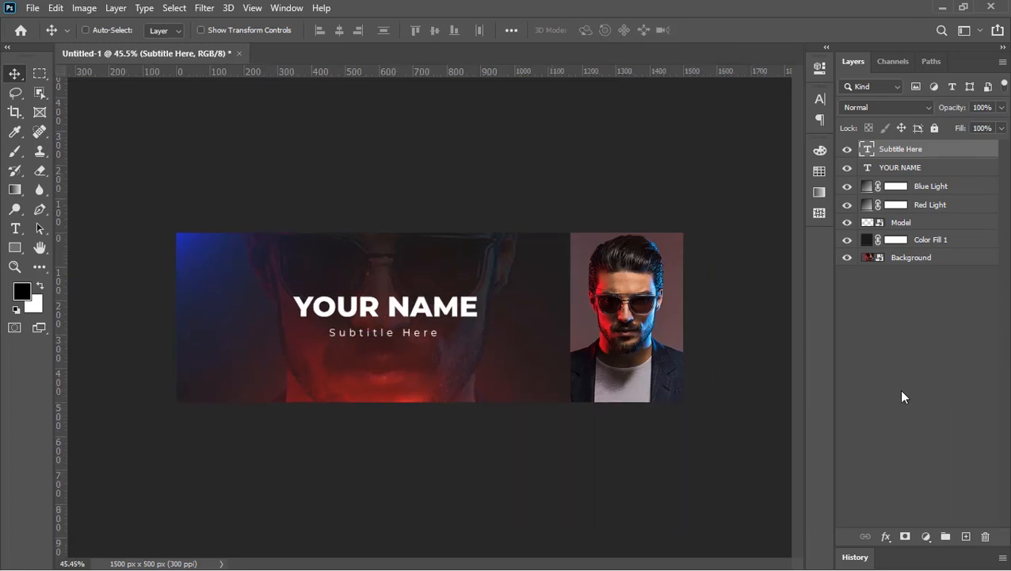
key("ctrl+0")
scroll(901, 397, "down", 2)
- Open the Model layer's smart object and place the replacement portrait in it, scaled to 84.17% to cover the full canvas height
left_click(898, 225)
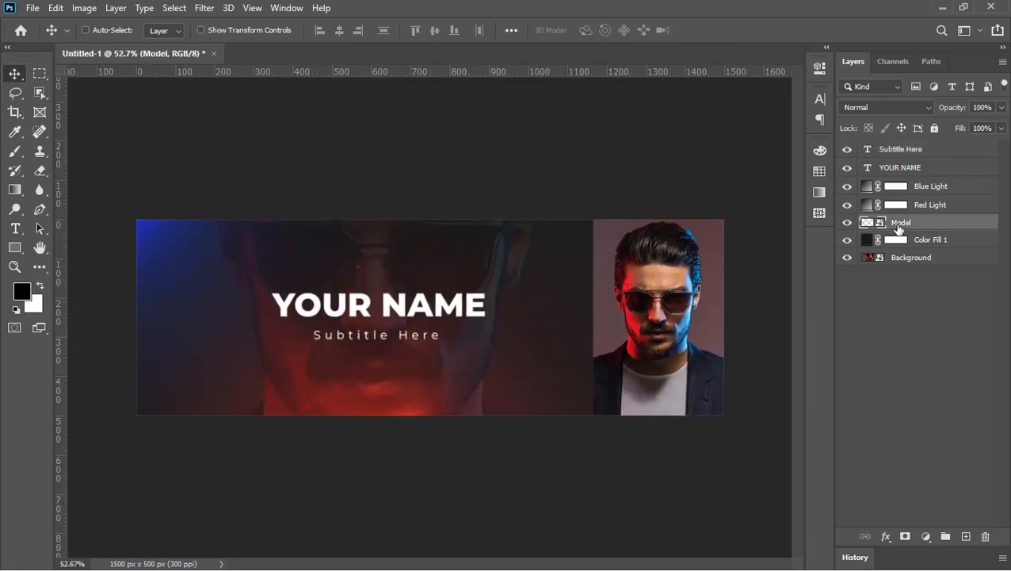
double_click(874, 223)
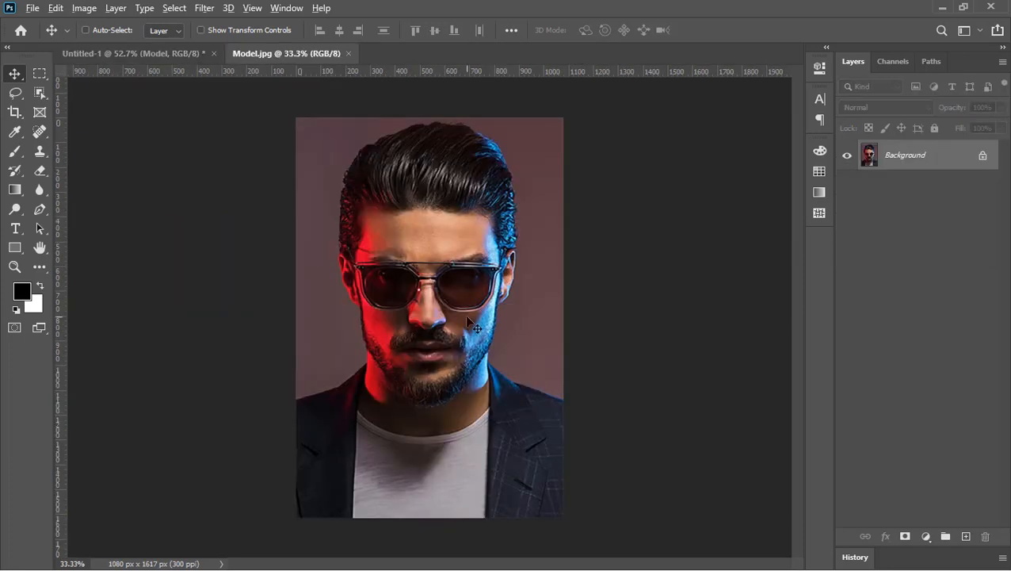
key("alt+Tab")
left_click_drag(248, 115, 435, 297)
key("alt+Tab")
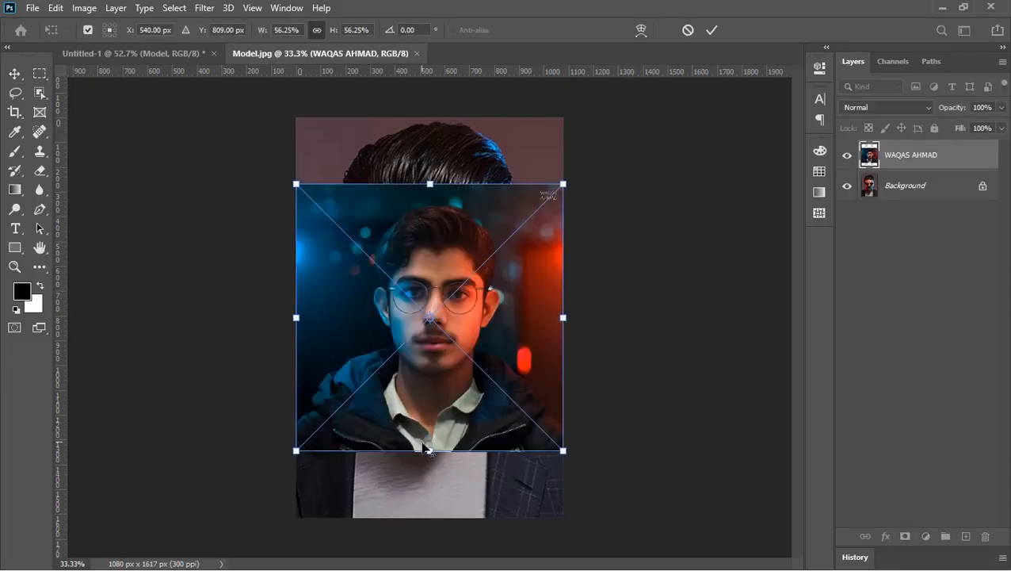
left_click_drag(429, 450, 421, 517)
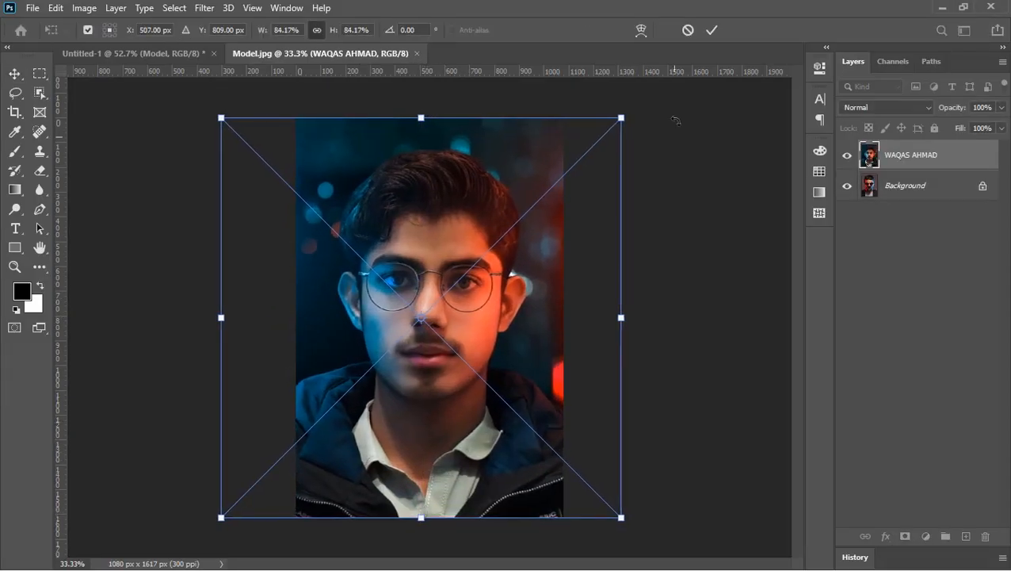
left_click(710, 31)
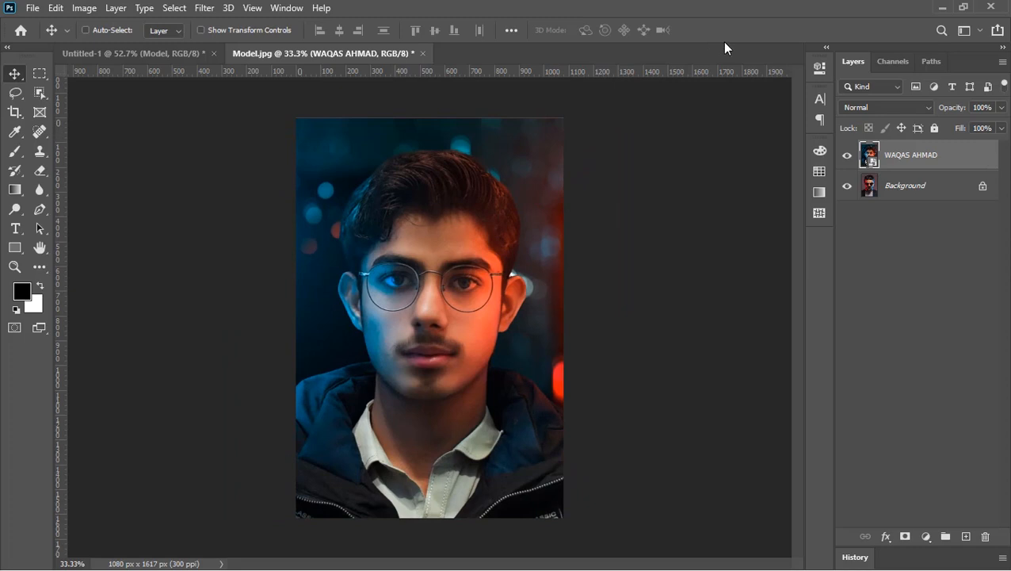
- Merge the placed portrait with the Background layer, then close Model.jpg and save its changes to update the banner
left_click(915, 187, "ctrl")
key("ctrl+e")
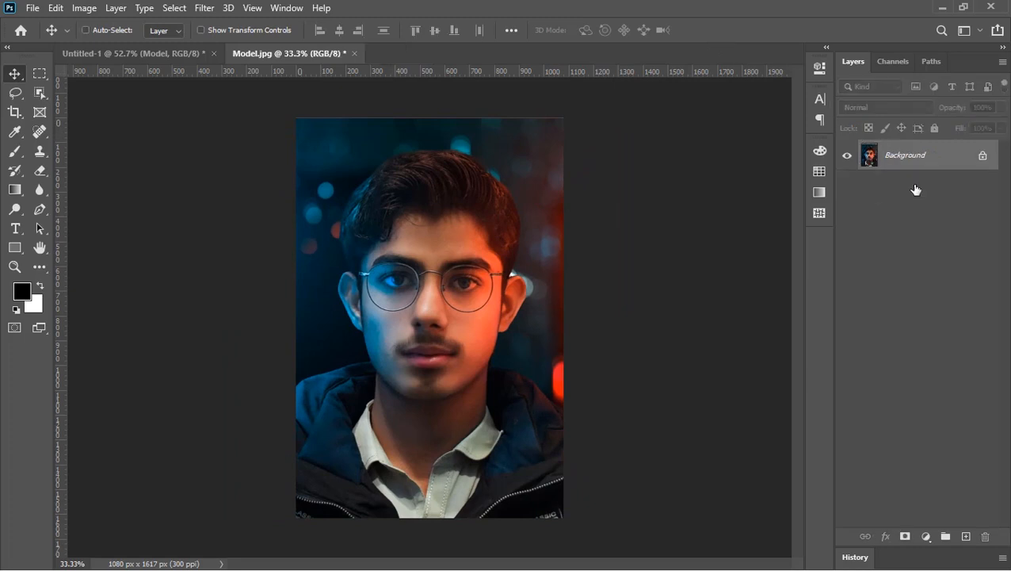
left_click(355, 53)
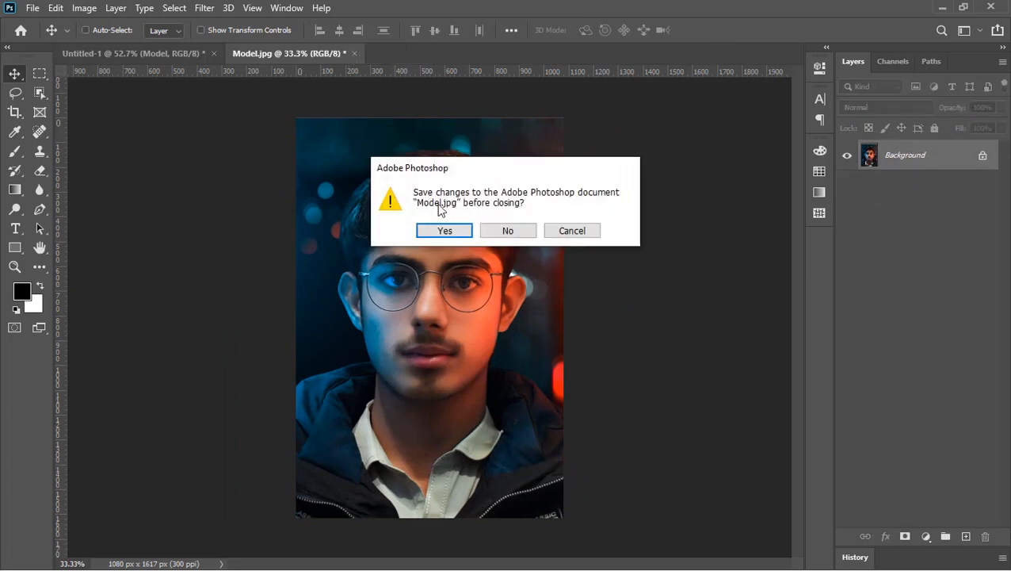
left_click(442, 230)
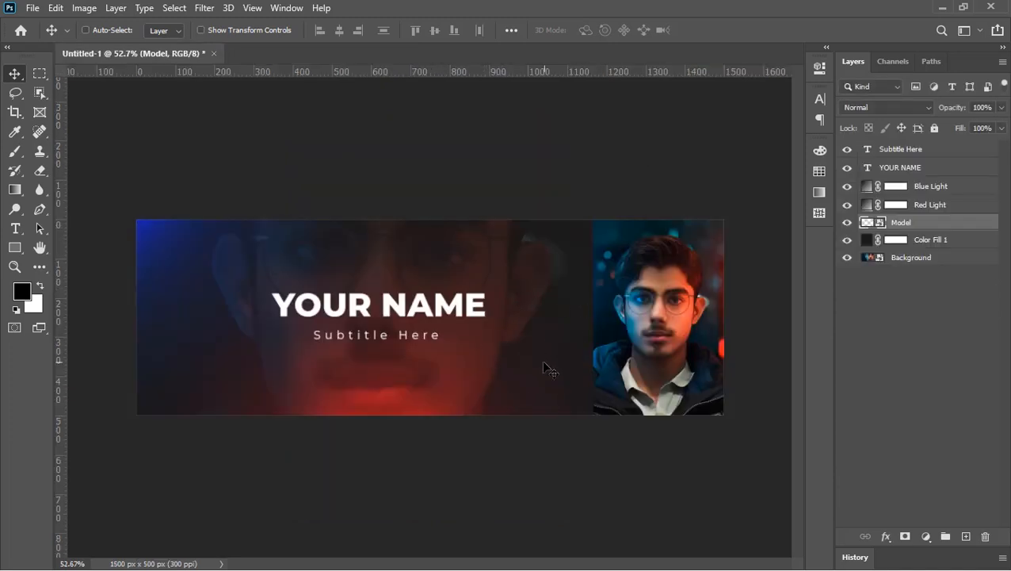